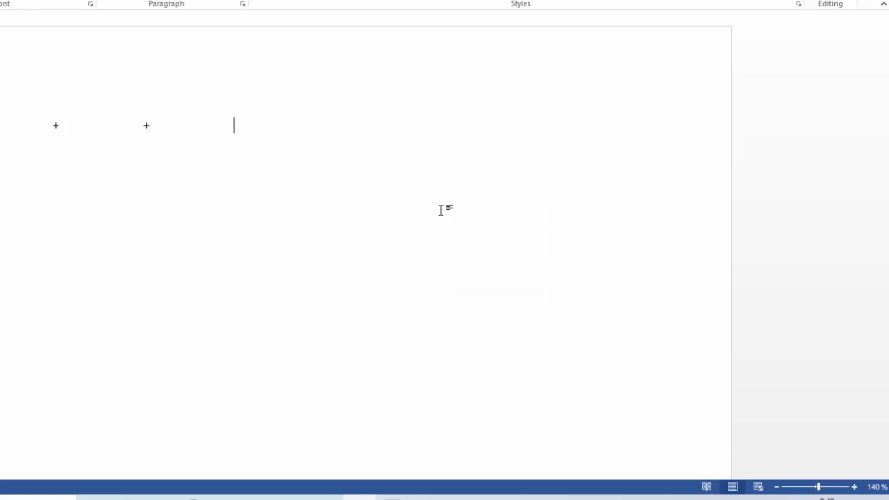
# - Type a plus-sign line, convert it into a six-column table, and grow it to four rows
pyautogui.write('+')
pyautogui.write('                          +')
pyautogui.write('                          +                          ')
pyautogui.write('+')
pyautogui.press('Return')
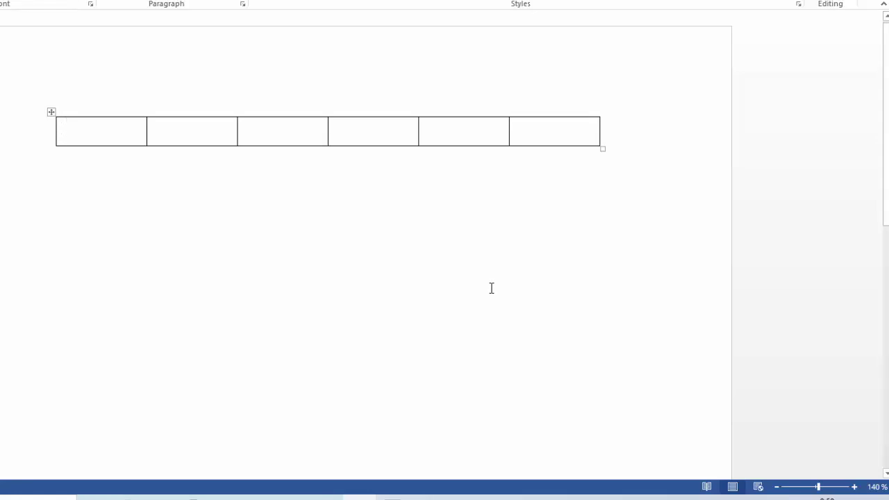
pyautogui.press('Tab')
pyautogui.press('Tab')
pyautogui.press('Tab')
pyautogui.press('Tab')
pyautogui.press('Tab')
pyautogui.press('Tab')
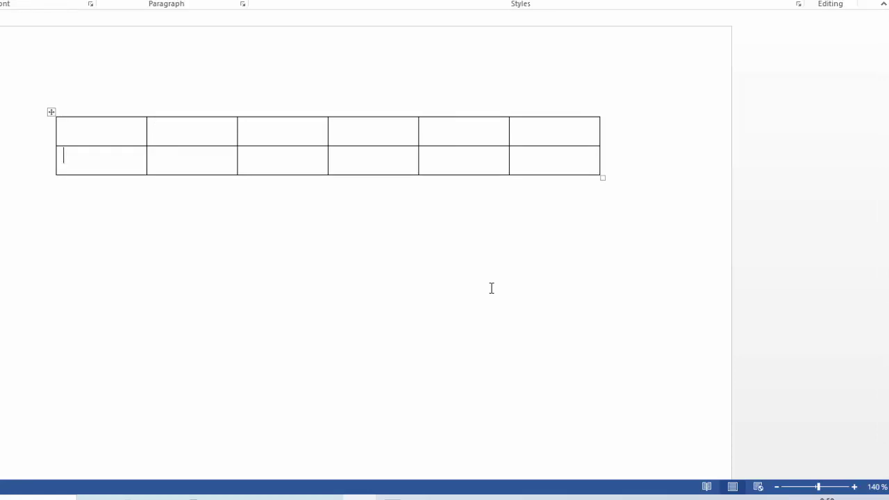
pyautogui.press('Tab')
pyautogui.press('Tab')
pyautogui.press('Tab')
pyautogui.press('Tab')
pyautogui.press('Tab')
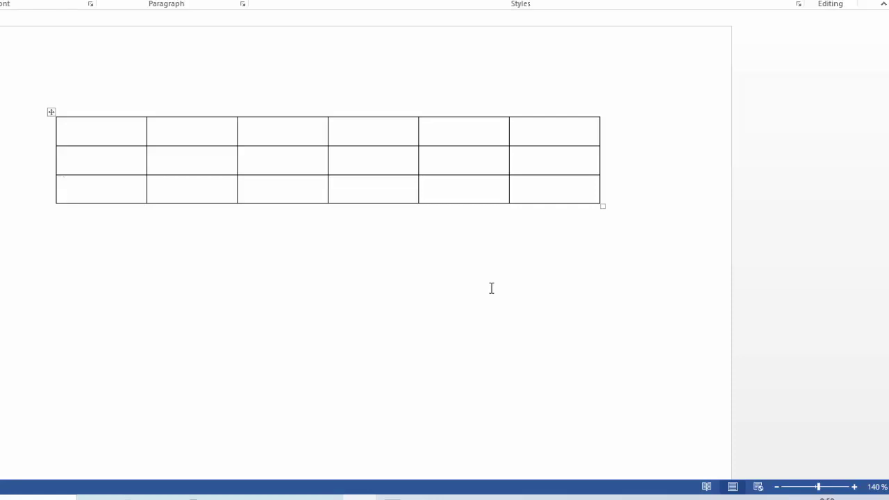
pyautogui.press('Tab')
pyautogui.press('Tab')
pyautogui.press('Tab')
pyautogui.press('Tab')
pyautogui.press('Tab')
pyautogui.press('Tab')
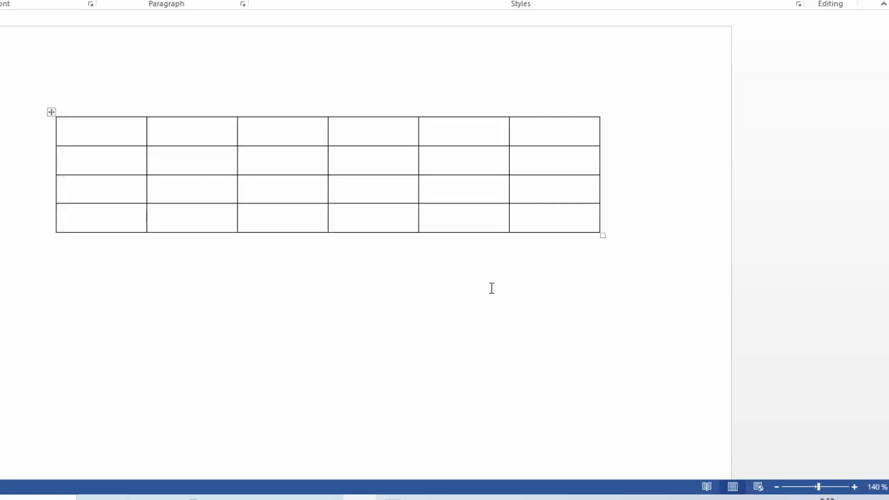
# - Fill the first student row: number 1, the student's name, and marks 82, 74, 92
pyautogui.click(97, 139)
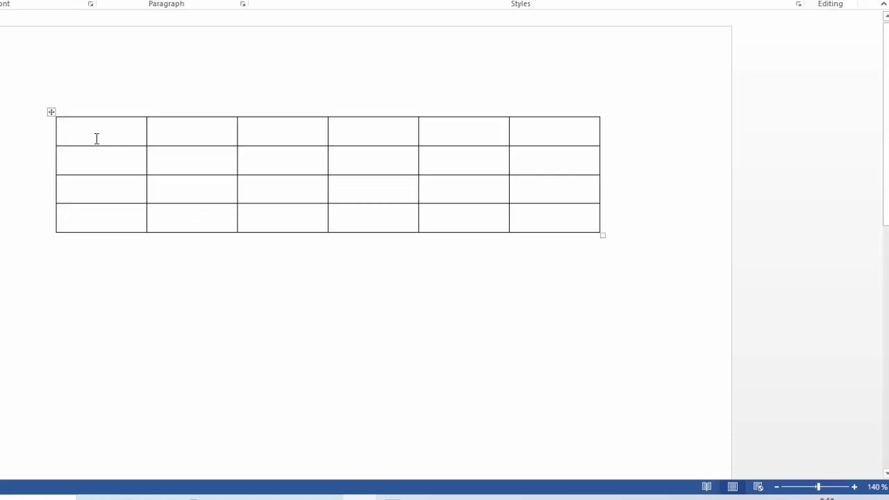
pyautogui.write('P')
pyautogui.press('Tab')
pyautogui.write('1')
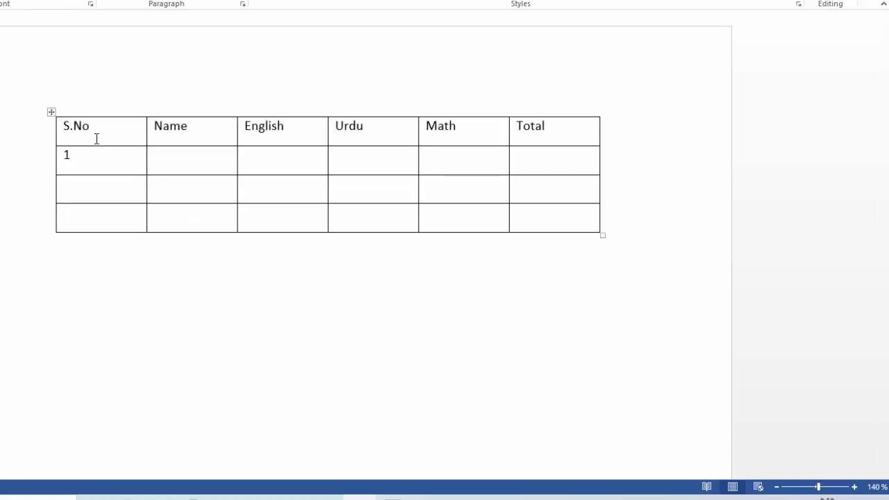
pyautogui.press('Tab')
pyautogui.write('Waqas')
pyautogui.press('Tab')
pyautogui.write('82')
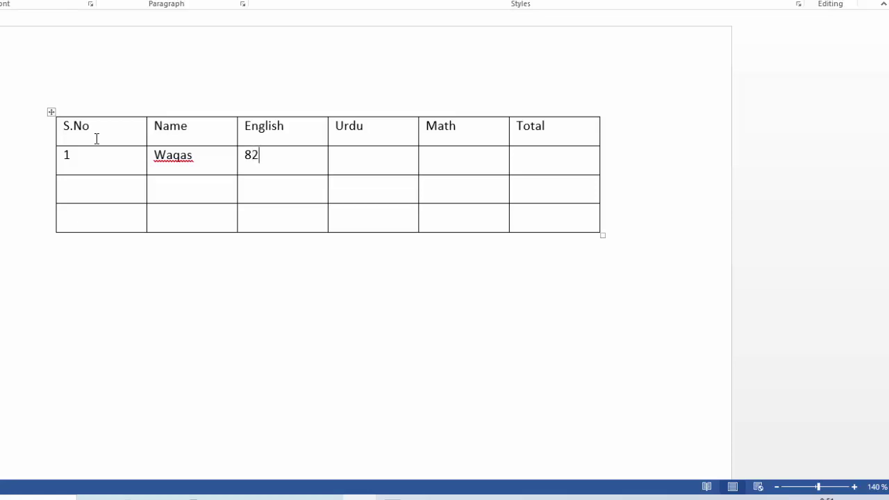
pyautogui.press('Tab')
pyautogui.write('74')
pyautogui.press('Tab')
pyautogui.write('92')
# - Fill the second student row: number 2, the student's name, and marks 72, 81, 95
pyautogui.click(84, 182)
pyautogui.write('2')
pyautogui.press('Tab')
pyautogui.write('Zahie')
pyautogui.press('Tab')
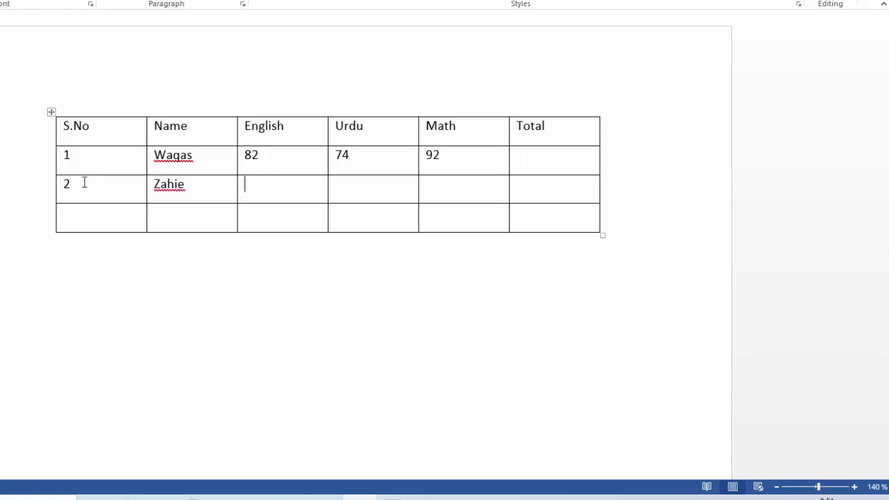
pyautogui.write('72')
pyautogui.press('Tab')
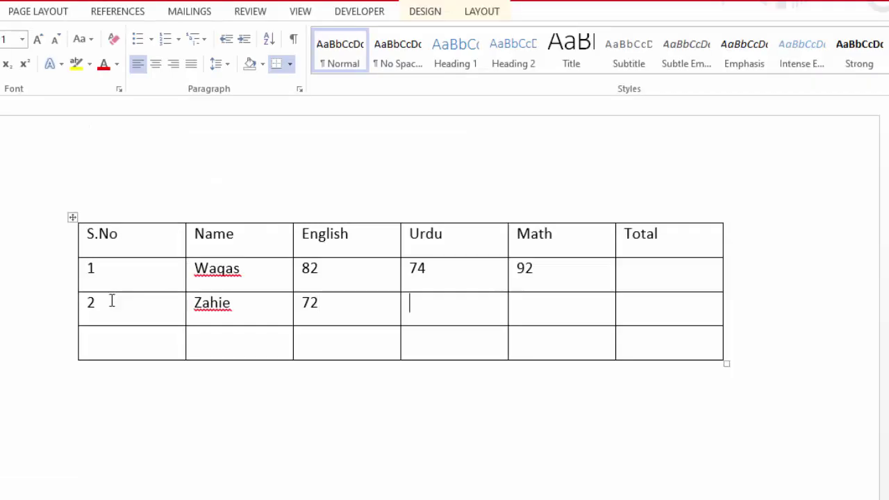
pyautogui.write('81')
pyautogui.press('Tab')
pyautogui.write('95')
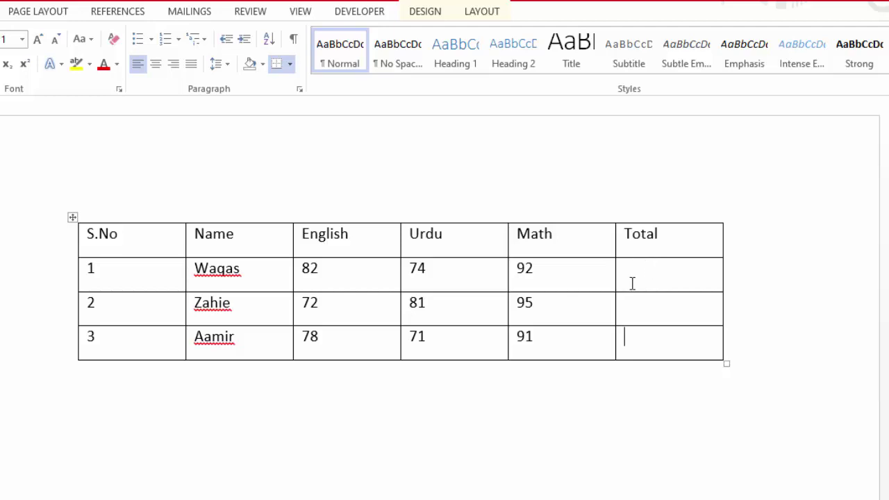
# - Ignore the spelling flags on the names, then give the first Total cell =SUM(LEFT), showing 248
pyautogui.rightClick(233, 342)
pyautogui.click(266, 456)
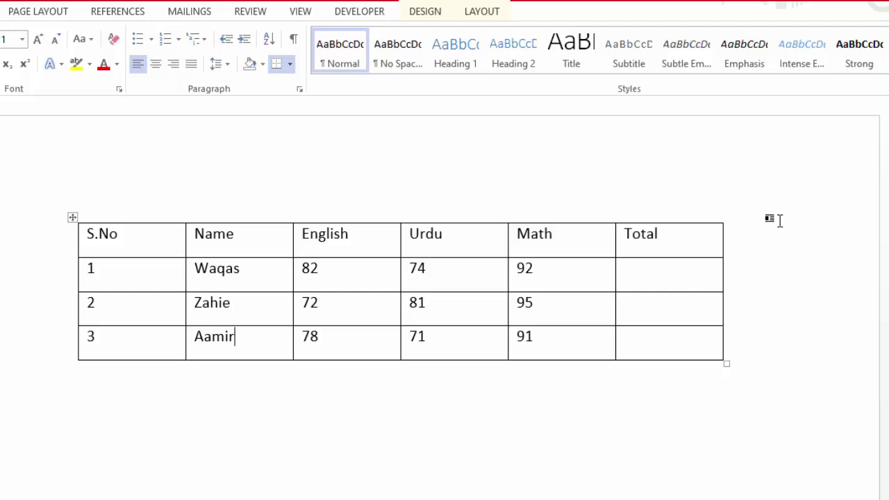
pyautogui.click(674, 278)
pyautogui.click(495, 12)
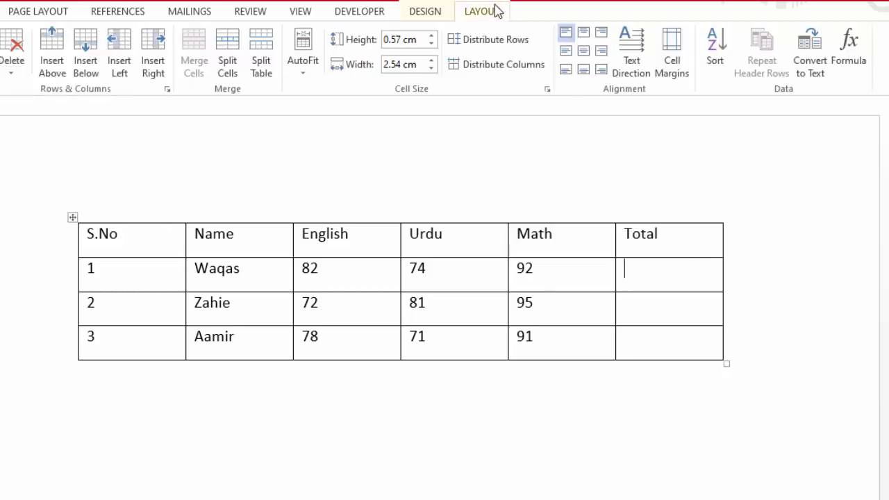
pyautogui.click(850, 69)
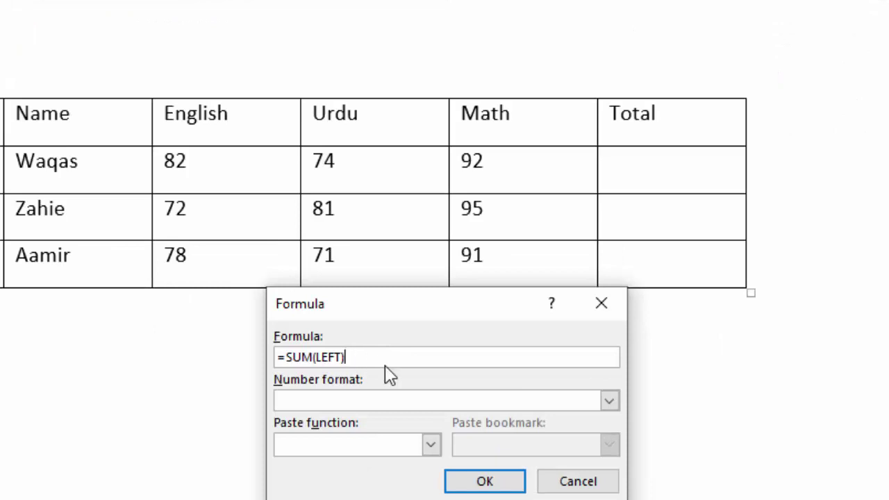
pyautogui.click(505, 482)
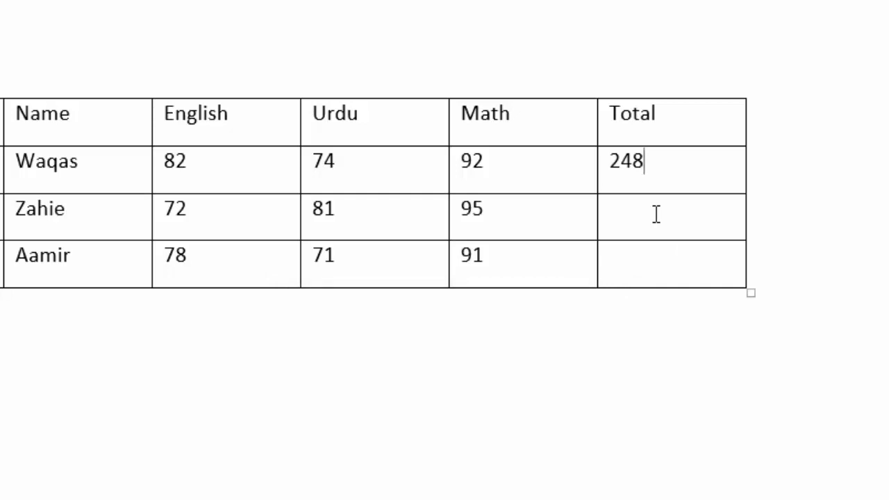
# - Change the second Total cell's formula to =SUM(LEFT) so it shows 237
pyautogui.click(656, 214)
pyautogui.doubleClick(322, 358)
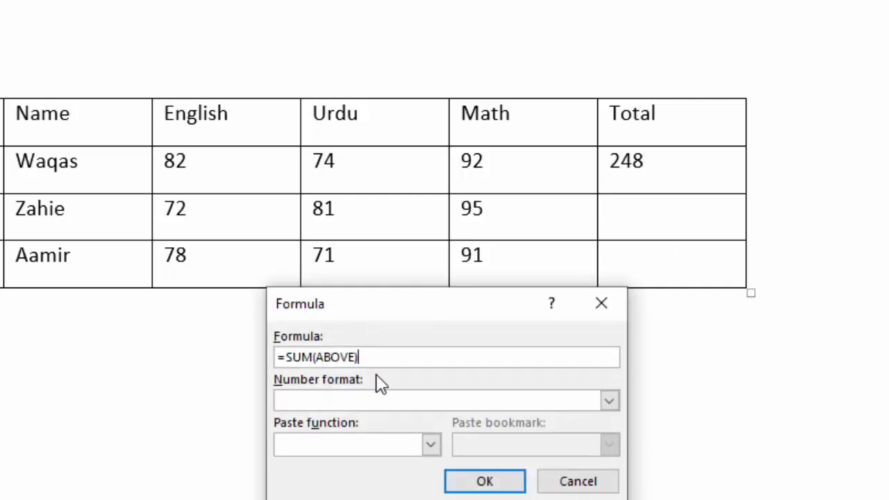
pyautogui.write('left')
pyautogui.click(475, 490)
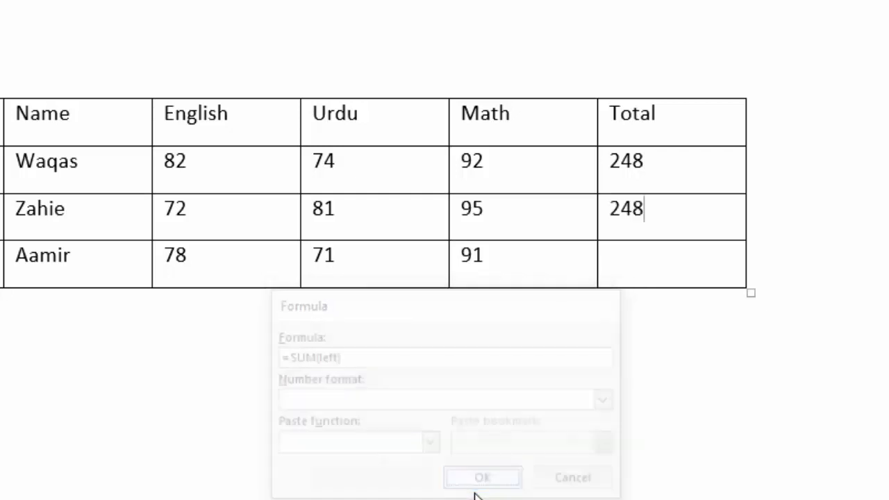
# - Give the last Total cell =SUM(LEFT) instead of ABOVE, showing 240
pyautogui.click(645, 254)
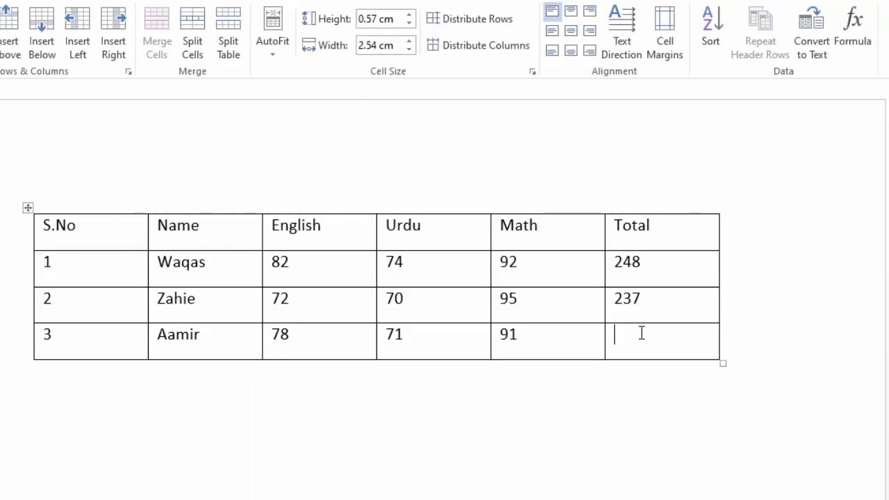
pyautogui.click(856, 35)
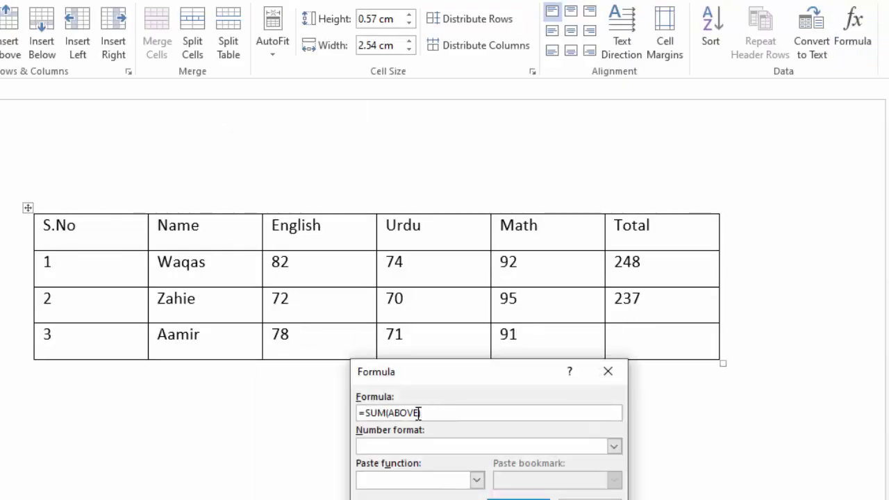
pyautogui.press('BackSpace')
pyautogui.press('BackSpace')
pyautogui.press('BackSpace')
pyautogui.press('BackSpace')
pyautogui.press('BackSpace')
pyautogui.write('LEFT')
pyautogui.press('BackSpace')
pyautogui.press('BackSpace')
pyautogui.press('BackSpace')
pyautogui.press('BackSpace')
pyautogui.press('BackSpace')
pyautogui.write('LEF')
pyautogui.write('T')
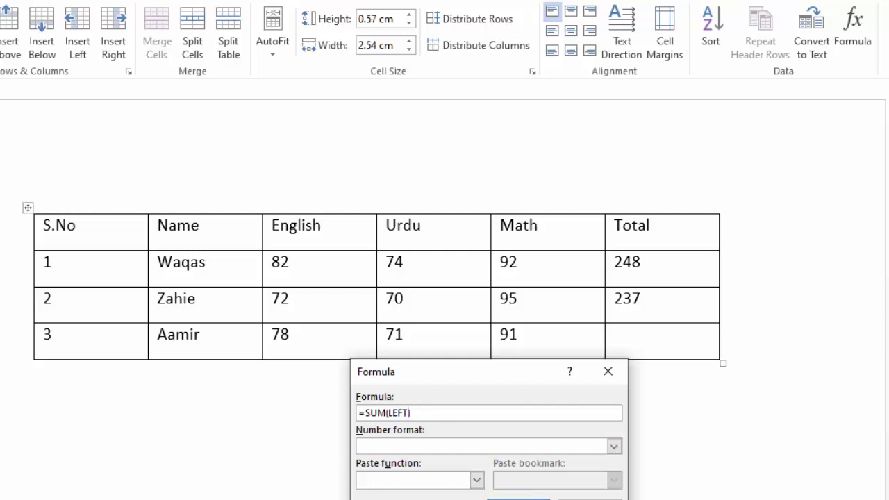
pyautogui.press('Return')
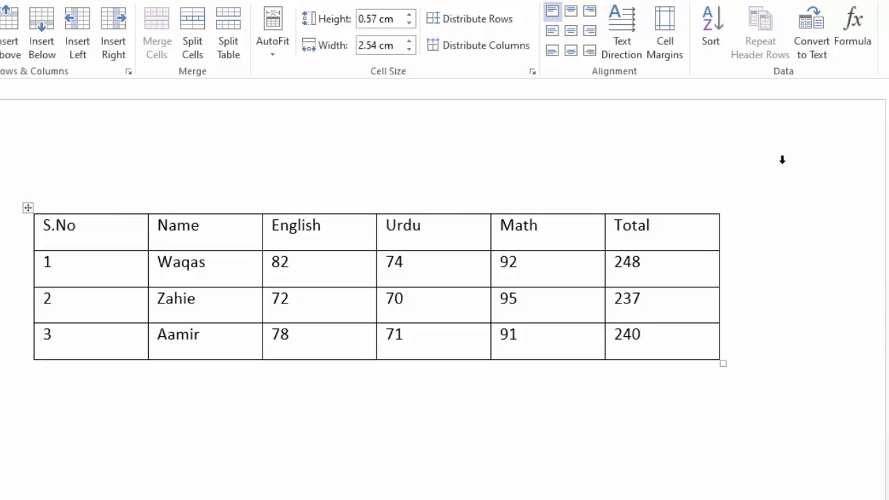
# - Delete the 248 result from the first student's Total cell
pyautogui.click(618, 264)
pyautogui.doubleClick(618, 264)
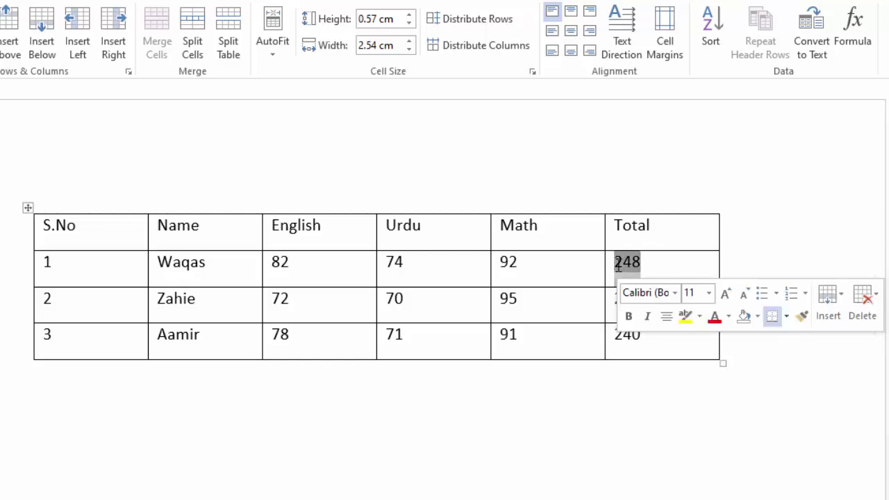
pyautogui.press('Delete')
# - Build and apply an =AVERAGE(LEFT) formula in that cell, giving 82.67
pyautogui.click(849, 47)
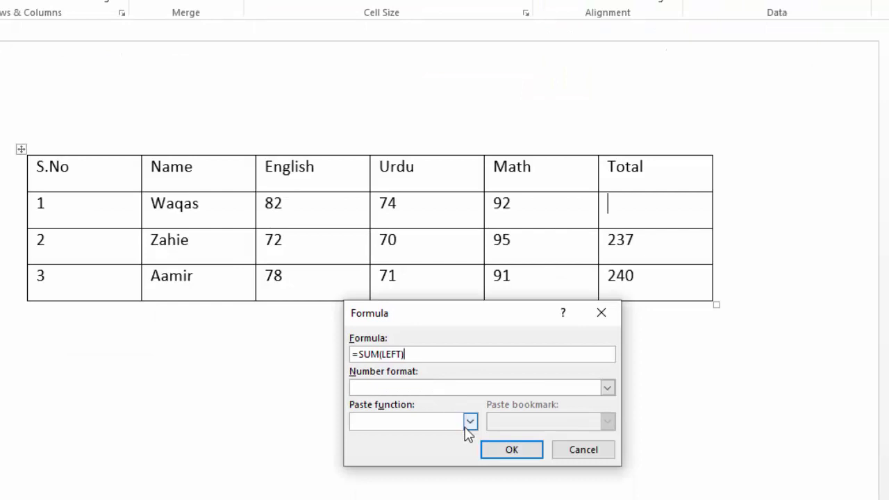
pyautogui.click(470, 420)
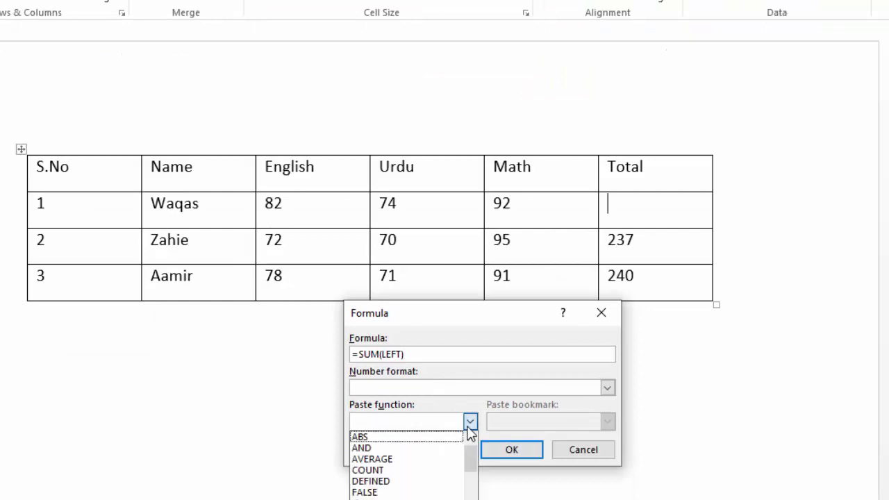
pyautogui.click(406, 459)
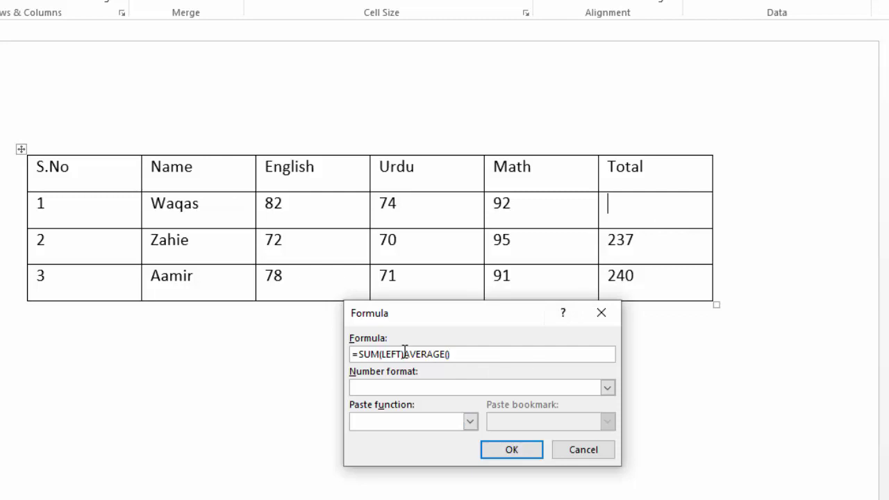
pyautogui.moveTo(406, 354); pyautogui.dragTo(357, 354)
pyautogui.press('BackSpace')
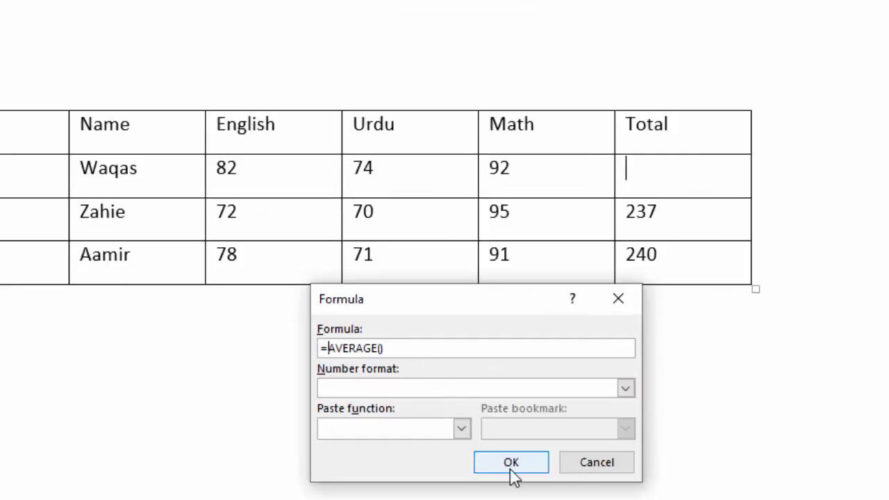
pyautogui.click(511, 467)
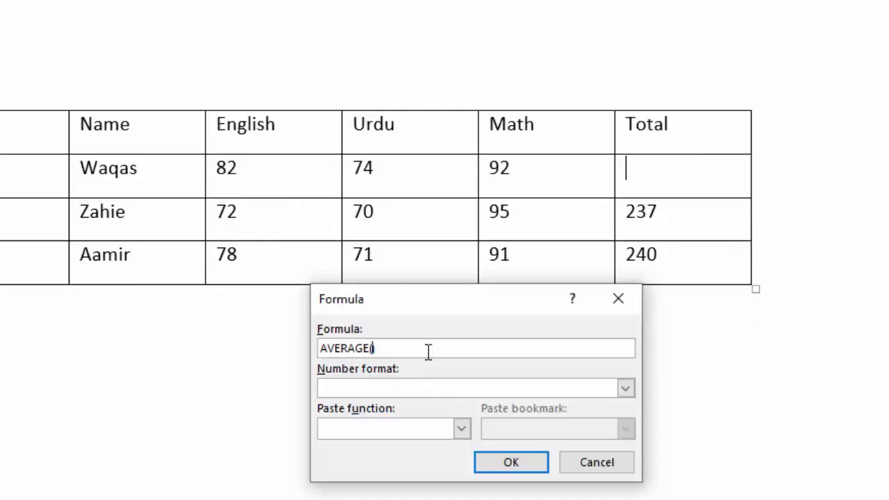
pyautogui.write('LEFT')
pyautogui.click(324, 353)
pyautogui.write('=')
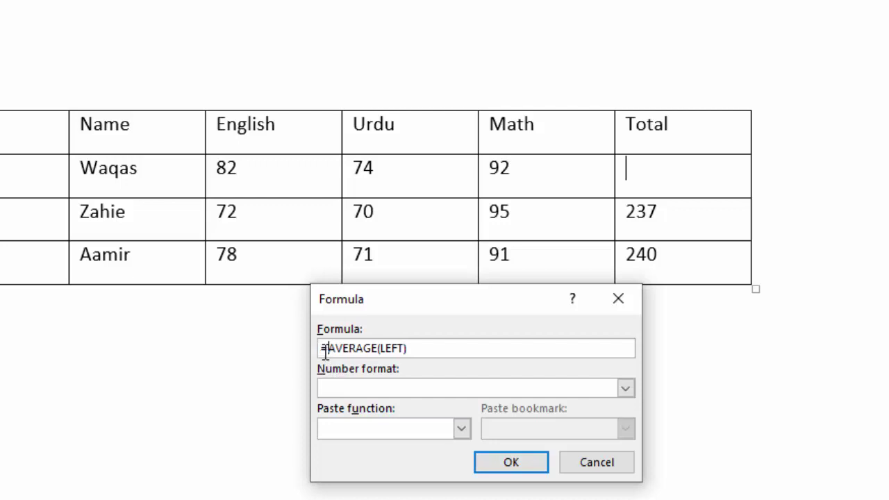
pyautogui.click(436, 349)
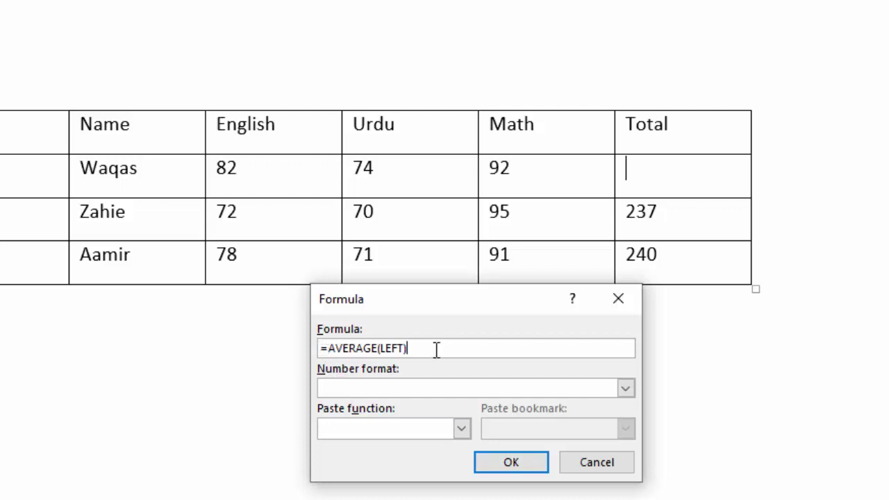
pyautogui.click(504, 461)
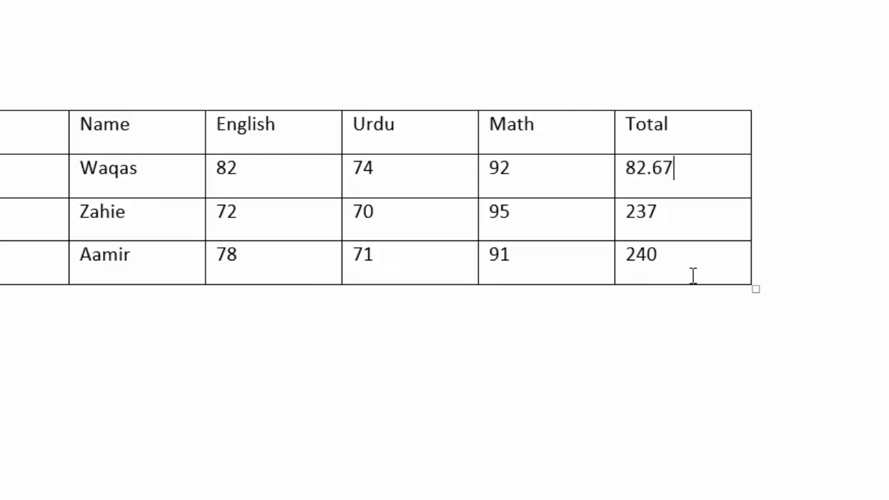
# - Delete the 82.67 result and apply a sum formula with an extra ')', producing a syntax error
pyautogui.moveTo(691, 173); pyautogui.dragTo(590, 178)
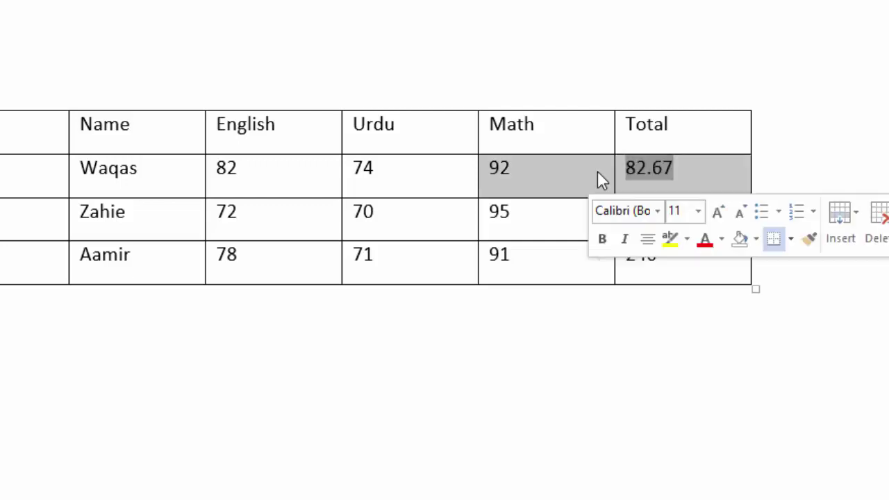
pyautogui.moveTo(686, 168); pyautogui.dragTo(621, 171)
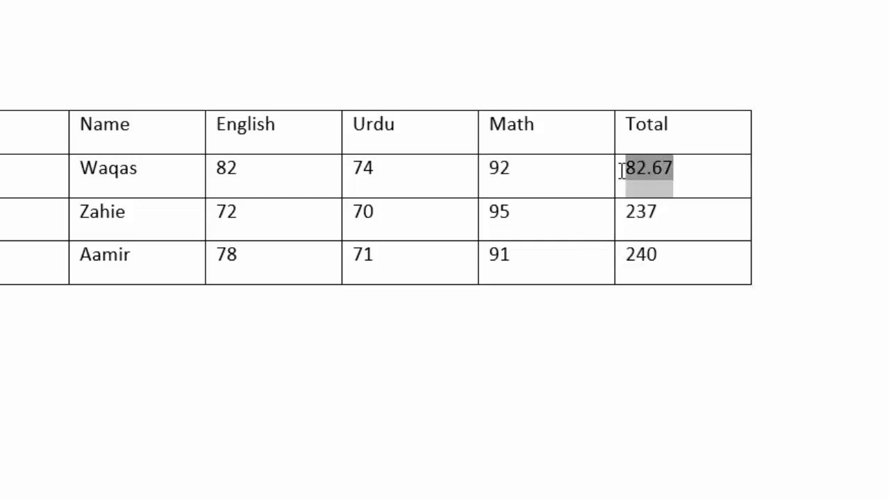
pyautogui.press('Delete')
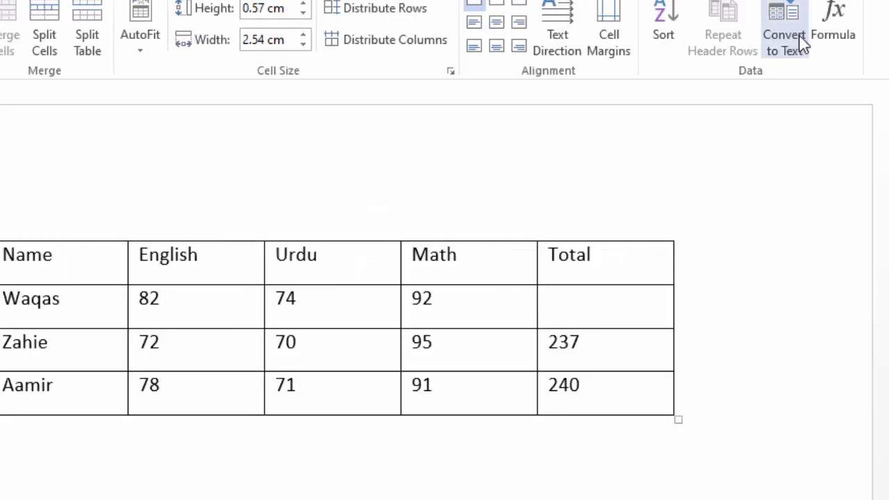
pyautogui.click(823, 27)
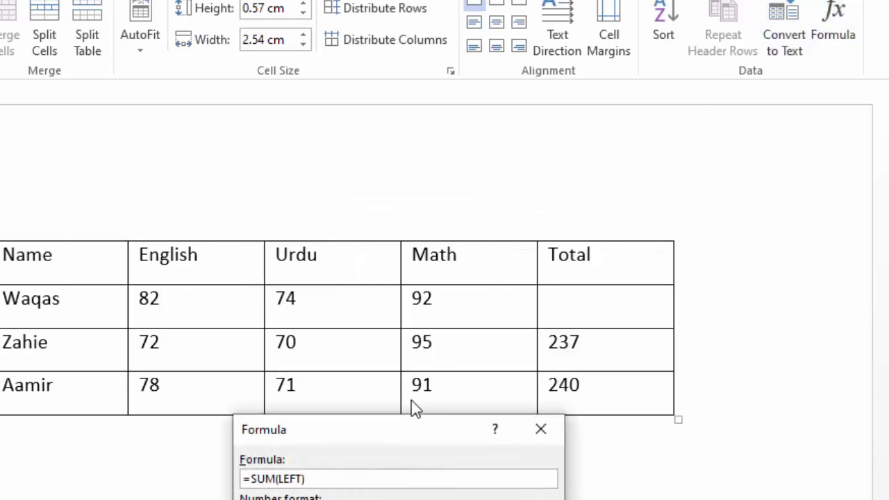
pyautogui.write(')')
pyautogui.press('Return')
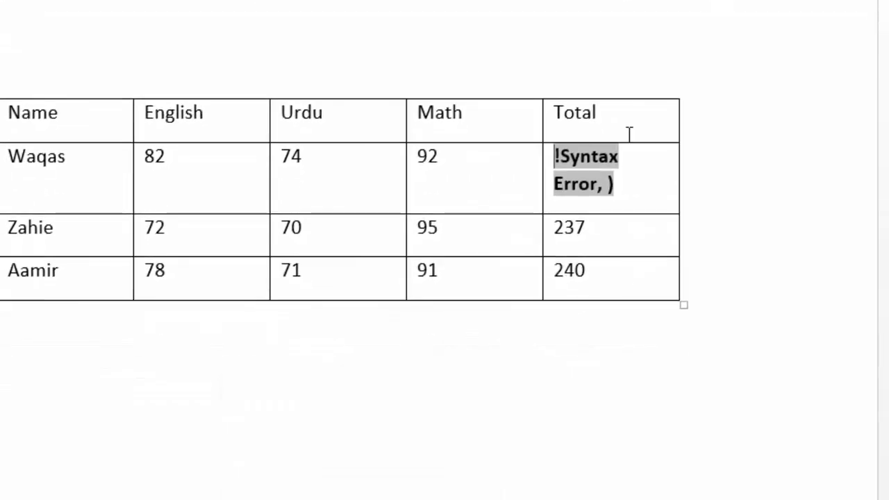
# - Delete the syntax error text so the Total cell is empty again
pyautogui.click(634, 173)
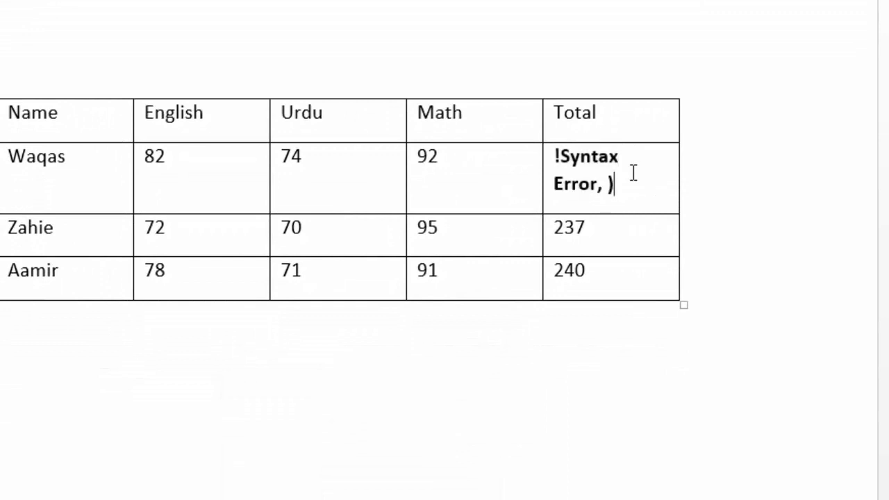
pyautogui.moveTo(599, 172); pyautogui.dragTo(582, 160)
pyautogui.press('BackSpace')
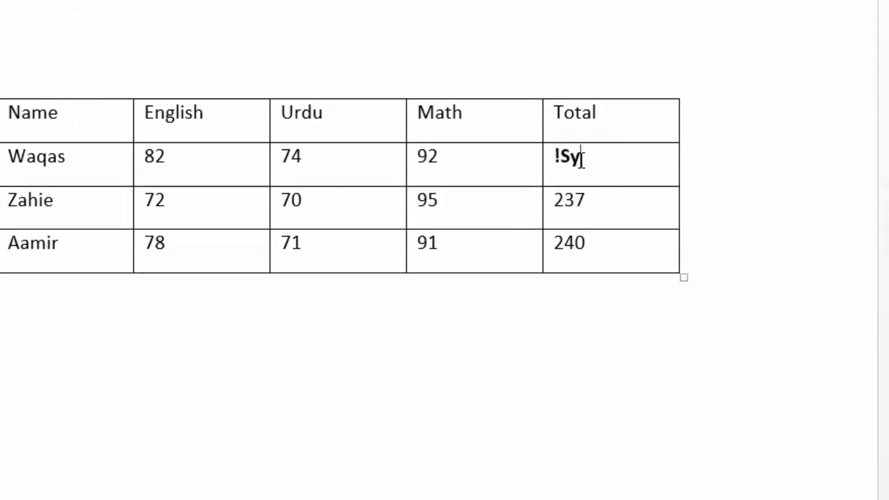
pyautogui.hotkey('shift', 'Home')
pyautogui.press('BackSpace')
# - Replace SUM(LEFT) with COUNT(LEFT) from the function list so the first Total shows 3
pyautogui.click(651, 54)
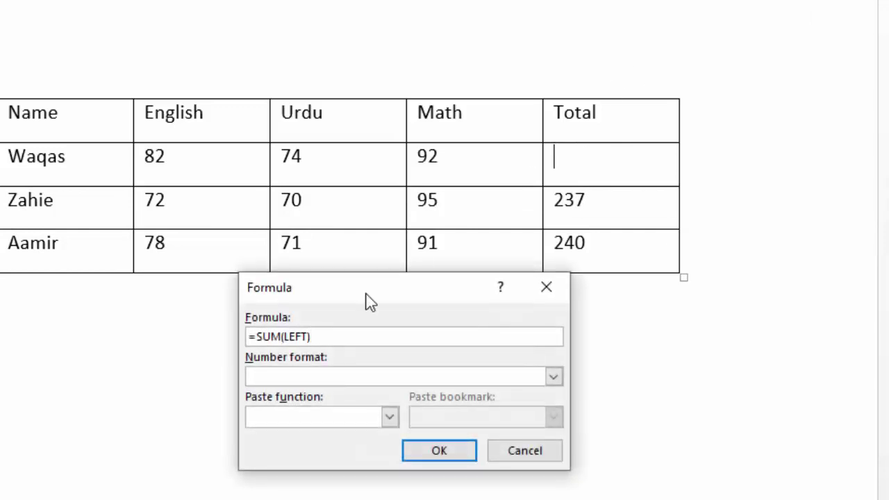
pyautogui.moveTo(320, 336); pyautogui.dragTo(253, 336)
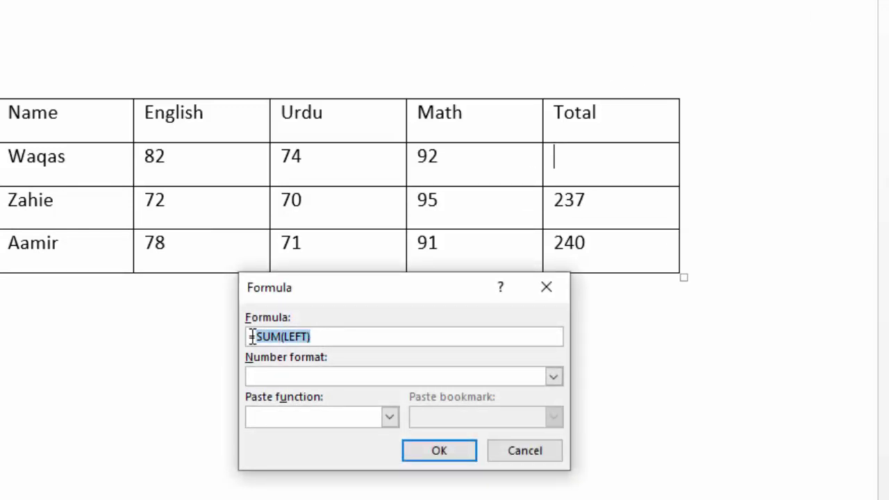
pyautogui.press('BackSpace')
pyautogui.click(388, 418)
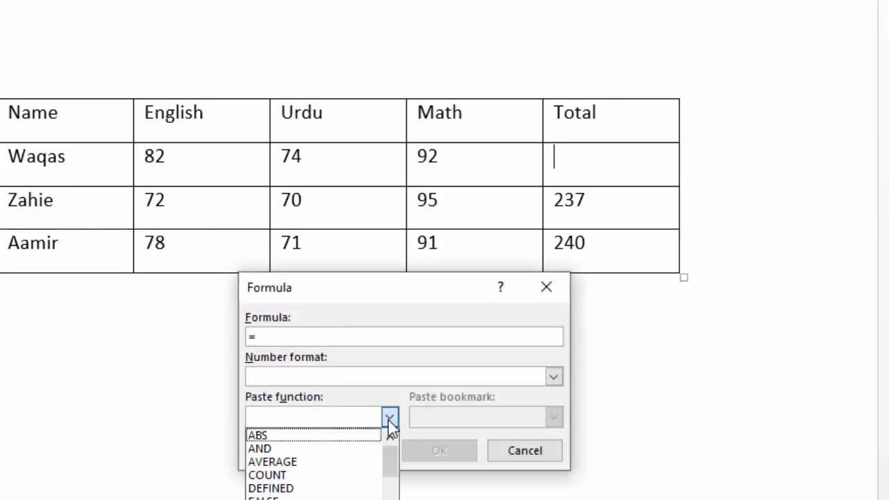
pyautogui.click(332, 475)
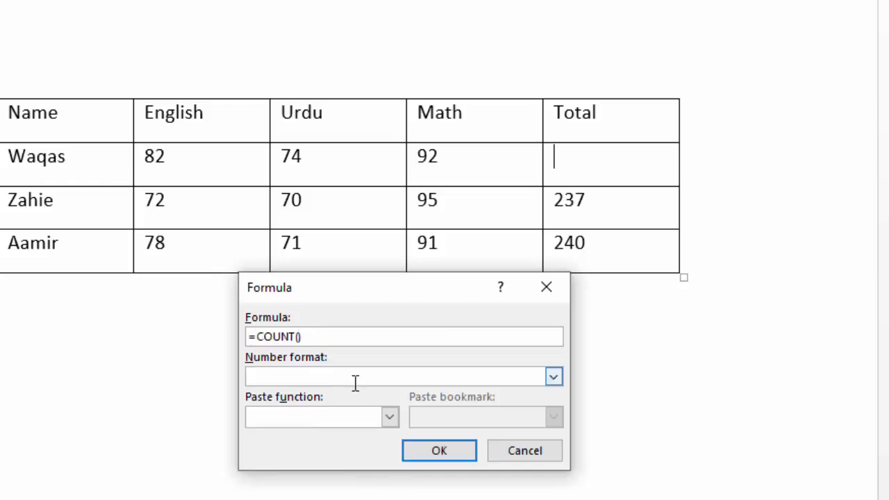
pyautogui.write('LEFT')
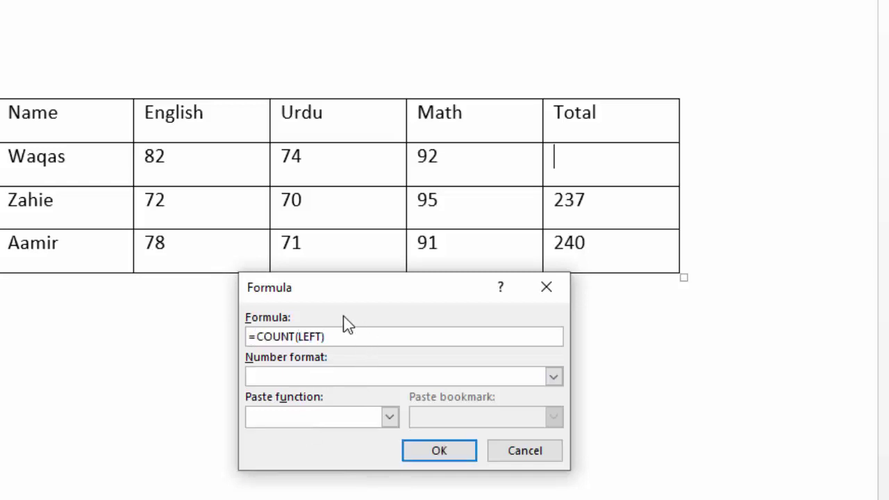
pyautogui.click(437, 455)
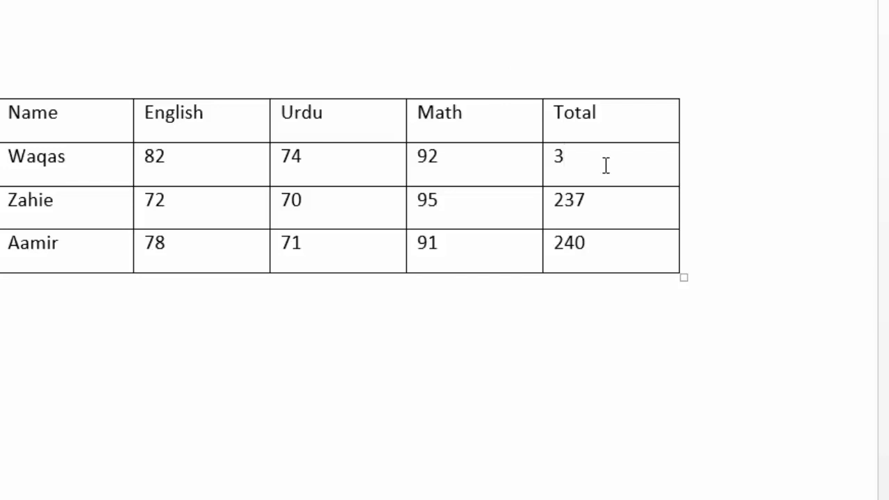
# - Delete the 3 from the first student's Total cell and cancel the Formula dialog
pyautogui.hotkey('shift', 'Left')
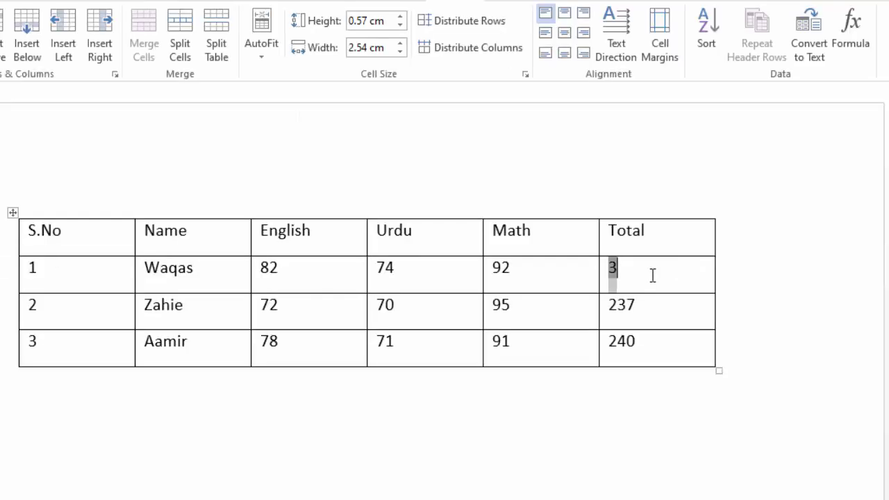
pyautogui.press('BackSpace')
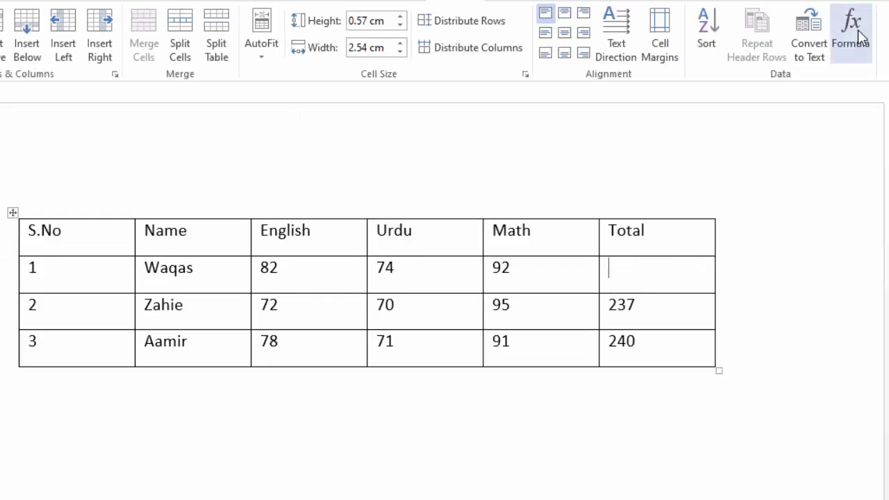
pyautogui.click(857, 30)
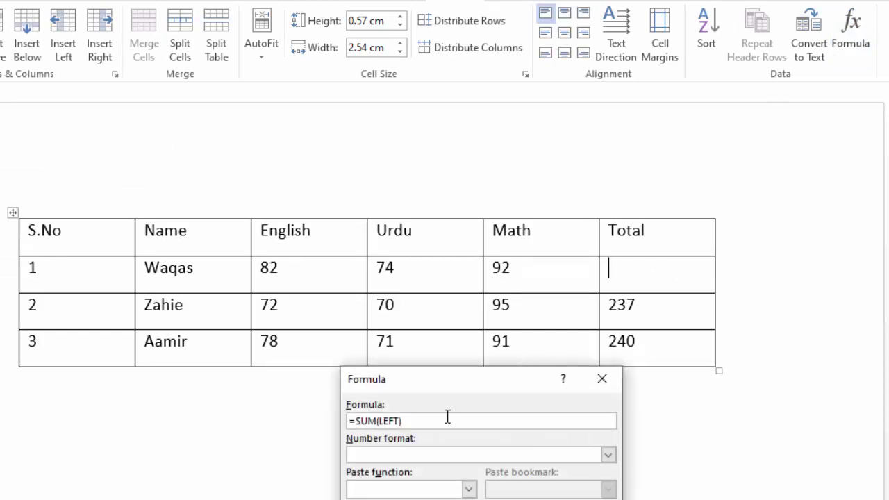
pyautogui.press('BackSpace')
pyautogui.press('BackSpace')
pyautogui.press('BackSpace')
pyautogui.click(602, 379)
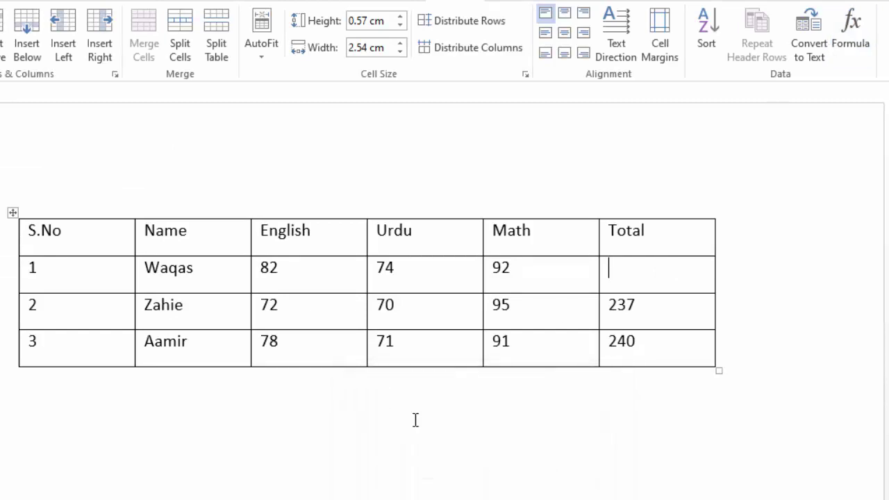
# - Paste a copy of the whole marks table below the original and select it
pyautogui.click(12, 213)
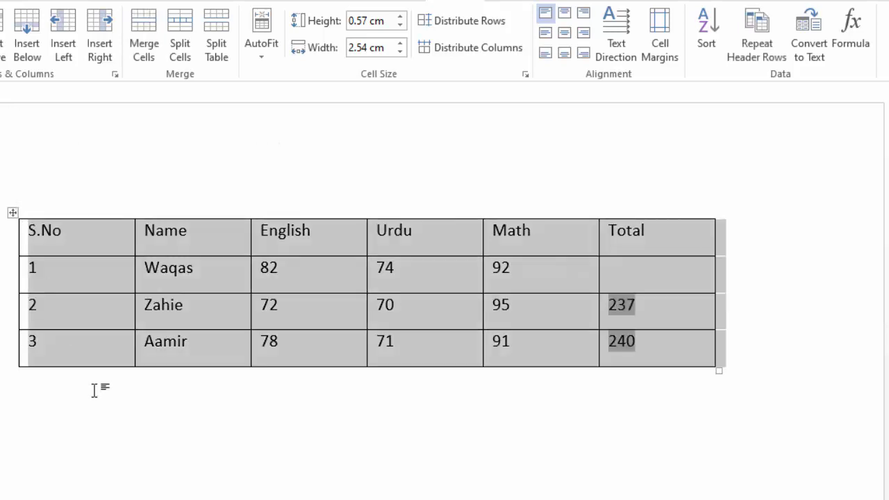
pyautogui.click(33, 429)
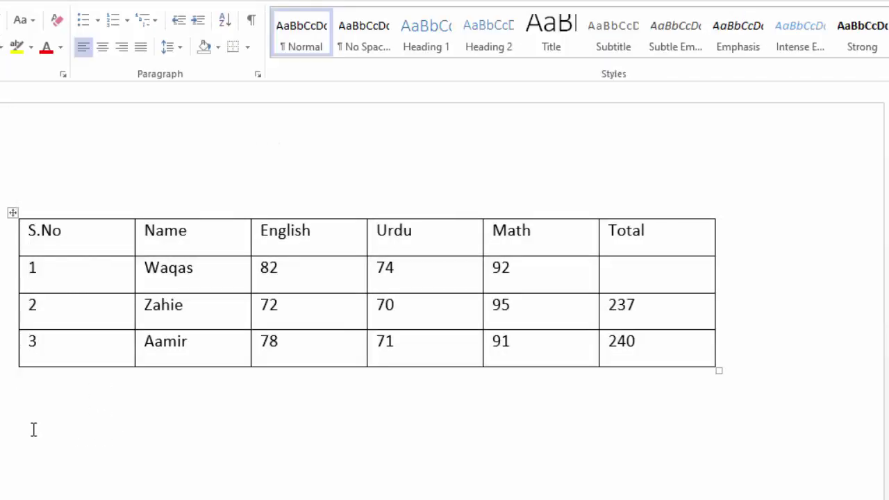
pyautogui.hotkey('ctrl', 'v')
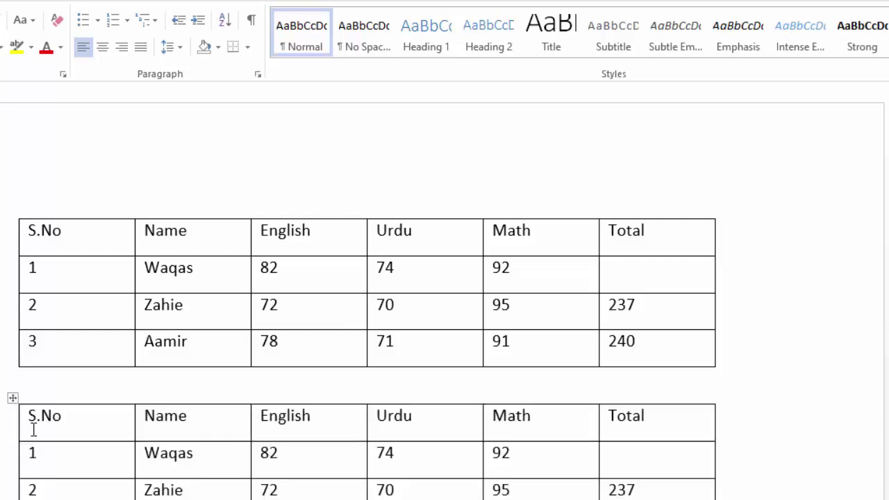
pyautogui.moveTo(32, 440); pyautogui.dragTo(702, 497)
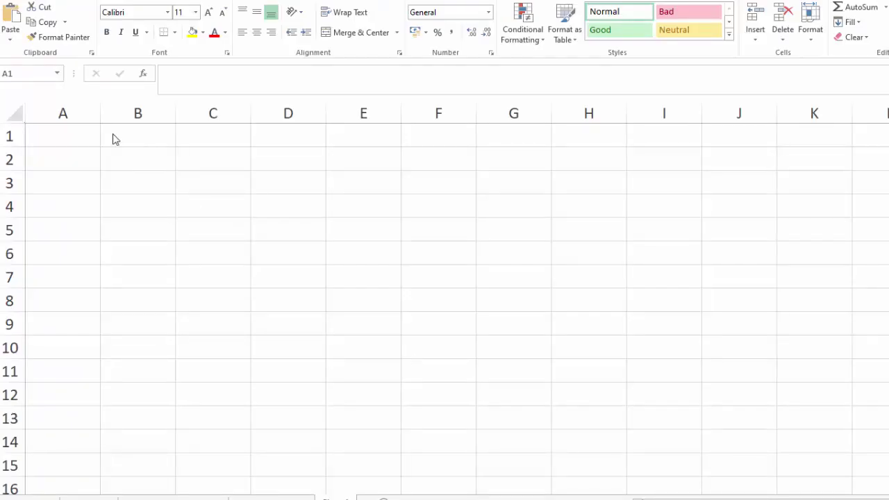
# - Enter 23 in C2 and 12 in D2 of the Excel worksheet
pyautogui.click(75, 138)
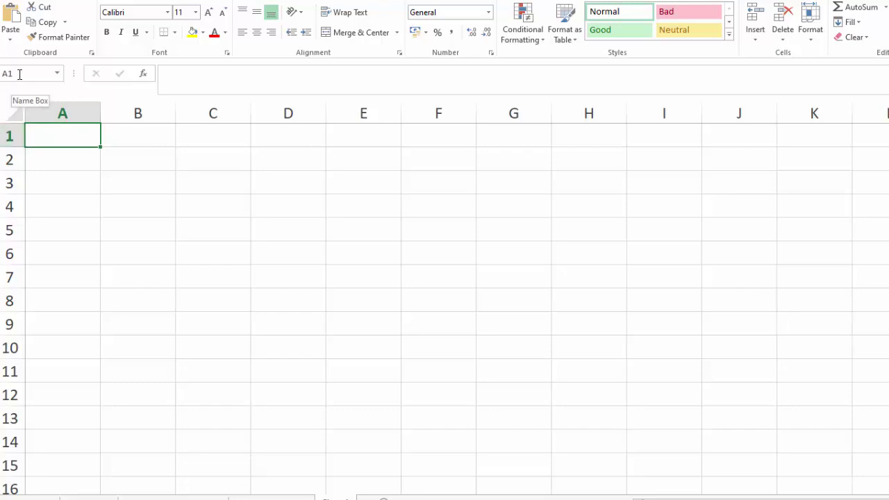
pyautogui.click(135, 135)
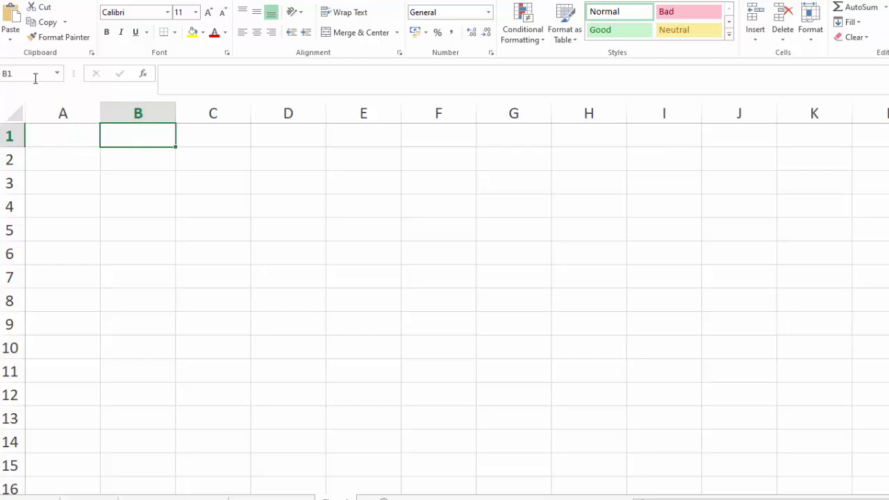
pyautogui.click(219, 165)
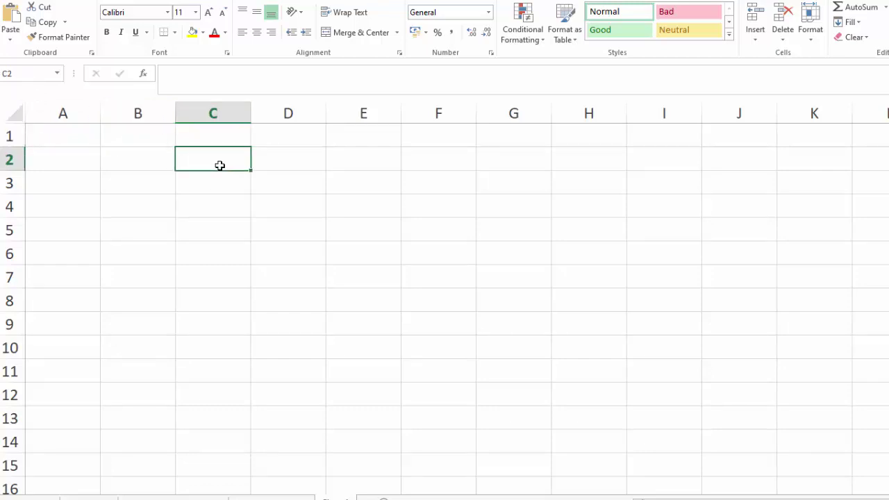
pyautogui.write('23')
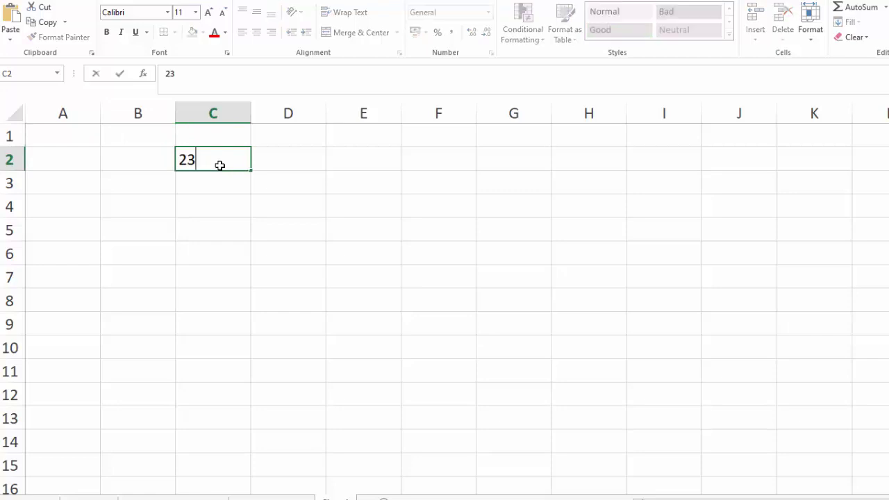
pyautogui.press('Tab')
pyautogui.write('12')
pyautogui.press('Tab')
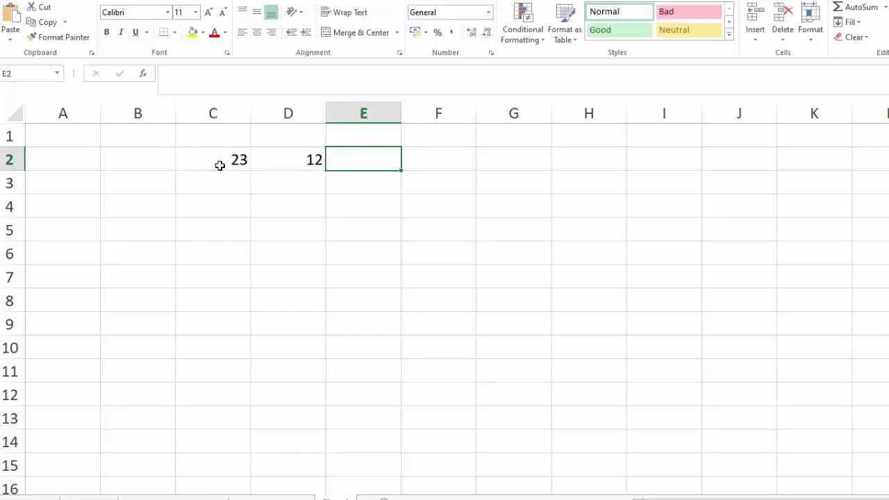
# - Put the formula =C2+D2 in E2 by clicking the cells, giving 35
pyautogui.write('=')
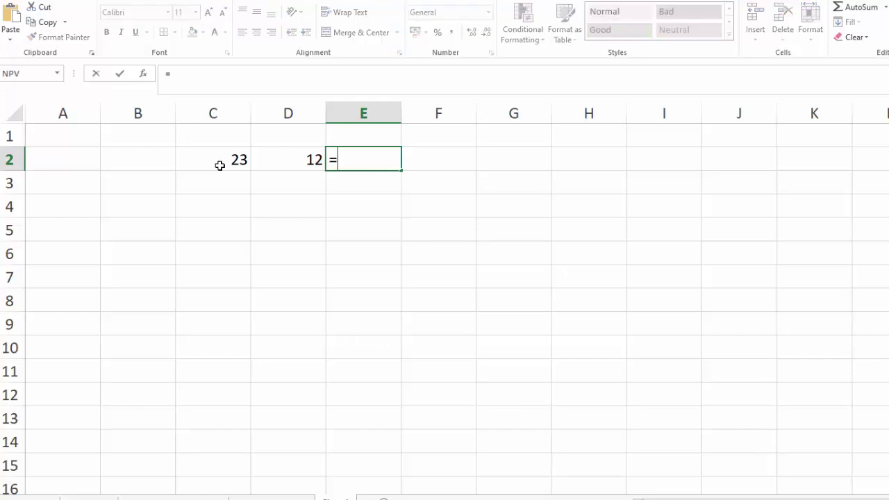
pyautogui.click(222, 156)
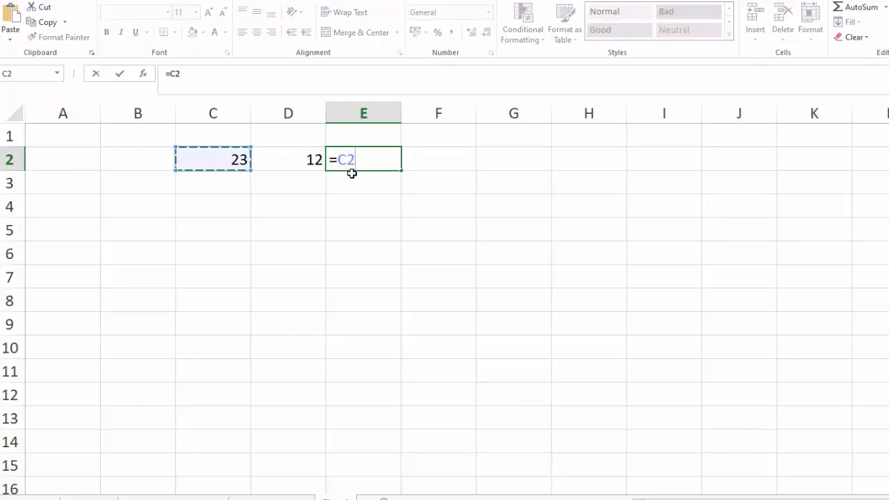
pyautogui.write('+')
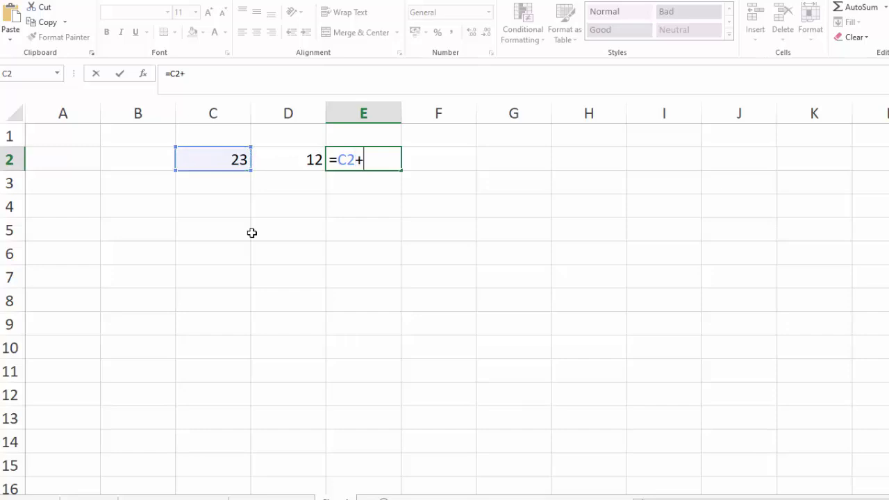
pyautogui.click(285, 161)
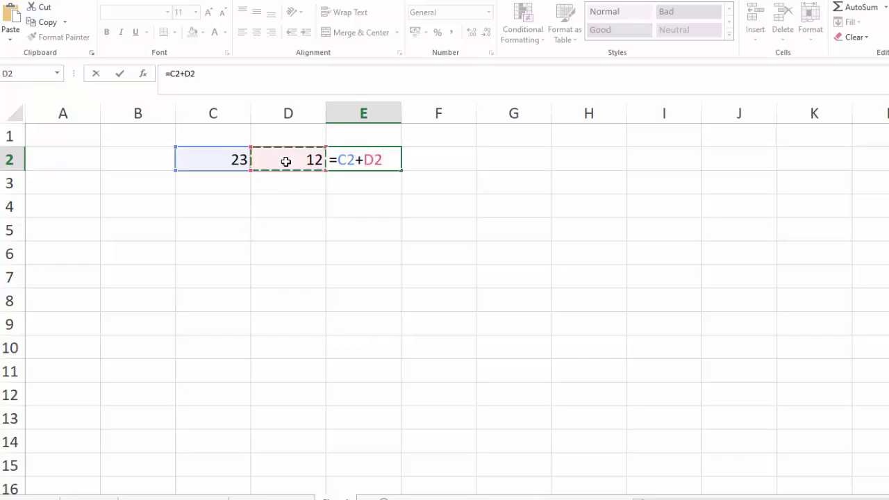
pyautogui.press('Return')
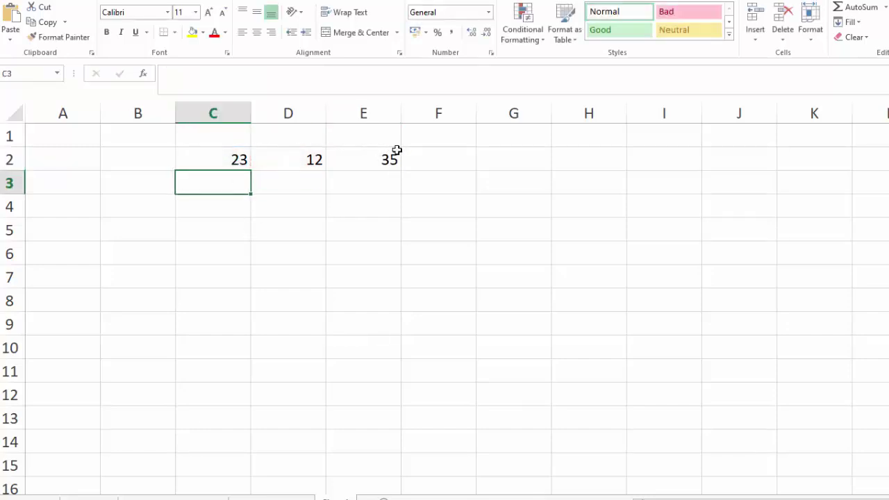
pyautogui.click(390, 157)
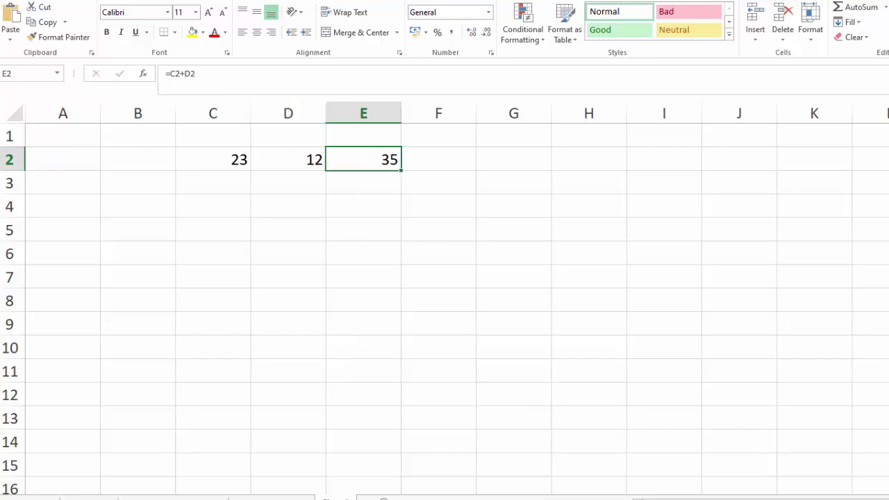
# - Label the lower table's first row with B, C, D, E, F, clearing a stray 1 from the first cell
pyautogui.click(289, 324)
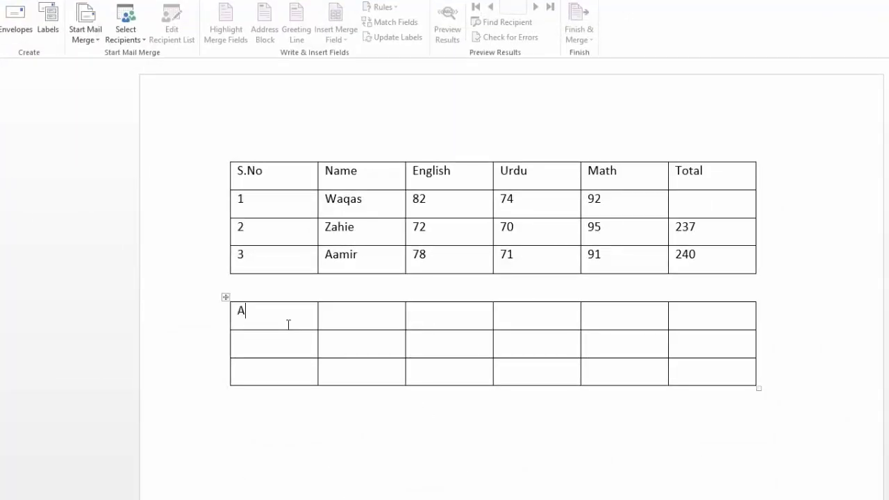
pyautogui.write('1')
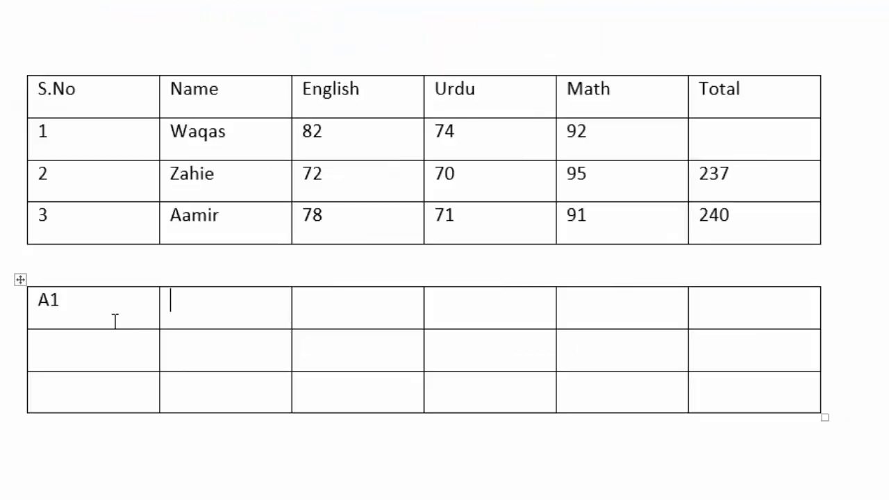
pyautogui.click(66, 300)
pyautogui.press('BackSpace')
pyautogui.press('Tab')
pyautogui.write('B')
pyautogui.press('Tab')
pyautogui.write('C')
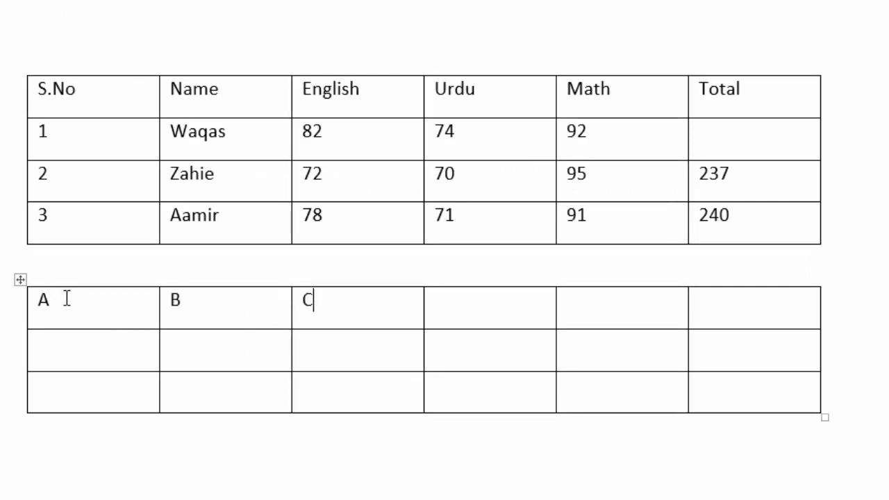
pyautogui.press('Tab')
pyautogui.write('D')
pyautogui.press('Tab')
pyautogui.write('E')
pyautogui.press('Tab')
pyautogui.write('F')
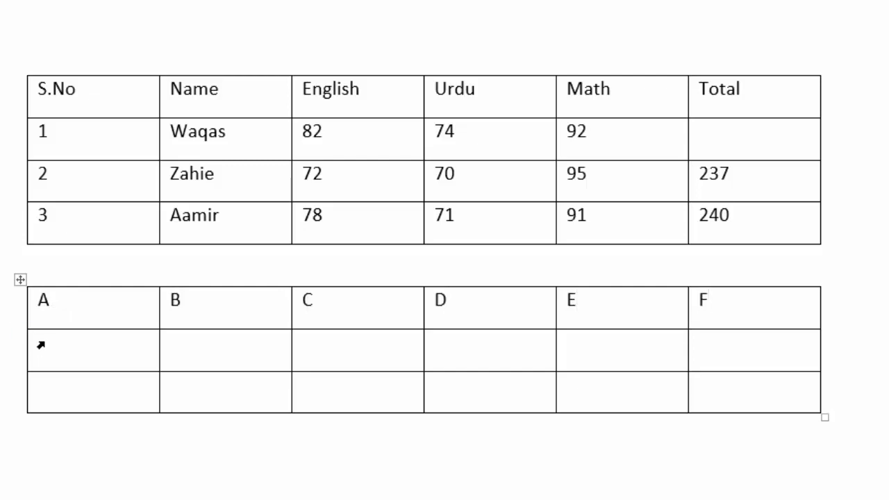
pyautogui.click(74, 359)
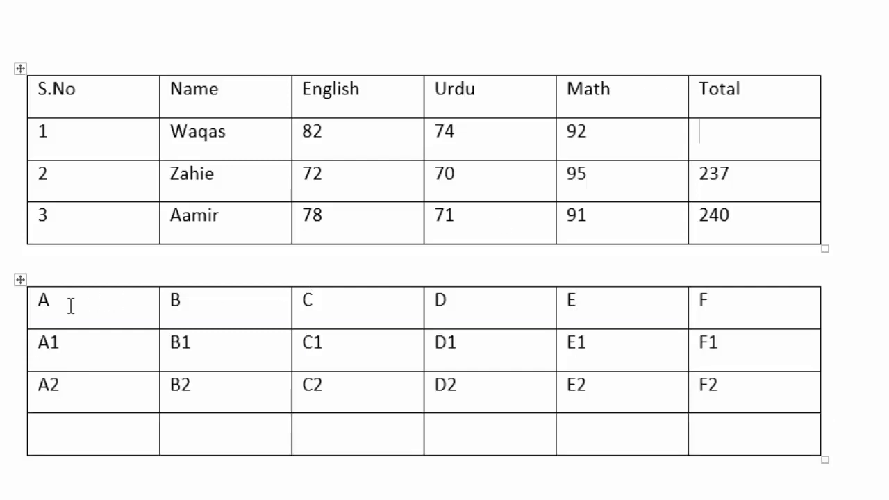
# - Give the whole lower table Dark Blue shading, White font colour, and a larger font size
pyautogui.moveTo(69, 303)
pyautogui.mouseDown()
pyautogui.moveTo(630, 427)
pyautogui.moveTo(704, 427)
pyautogui.mouseUp()
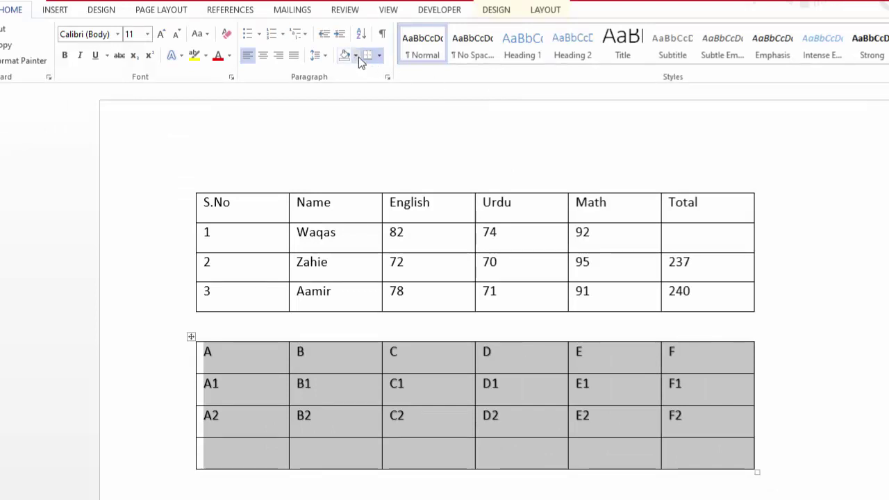
pyautogui.click(355, 55)
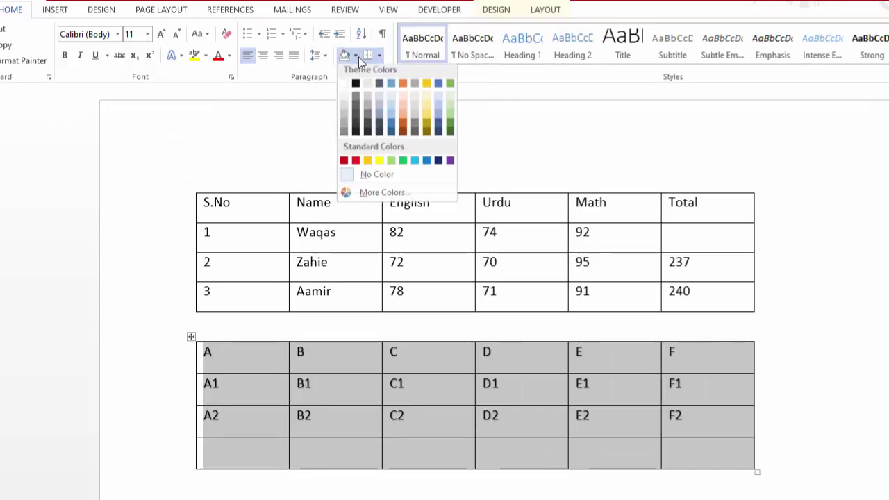
pyautogui.click(438, 167)
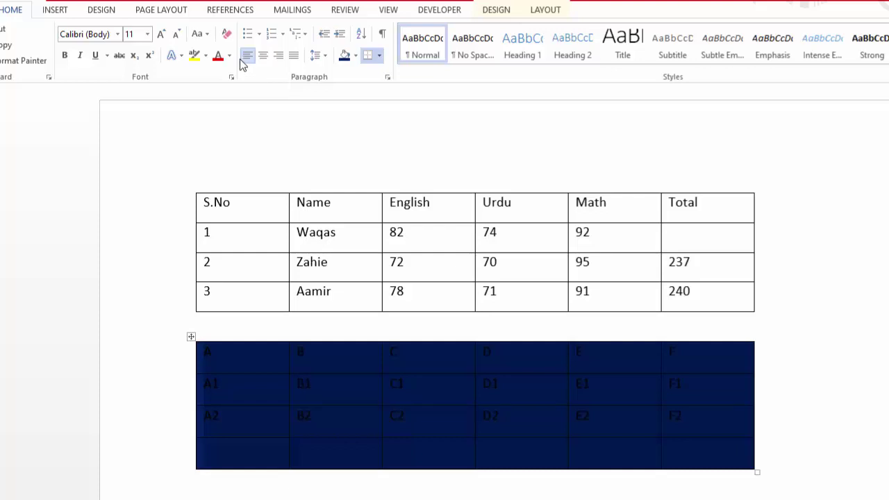
pyautogui.click(229, 56)
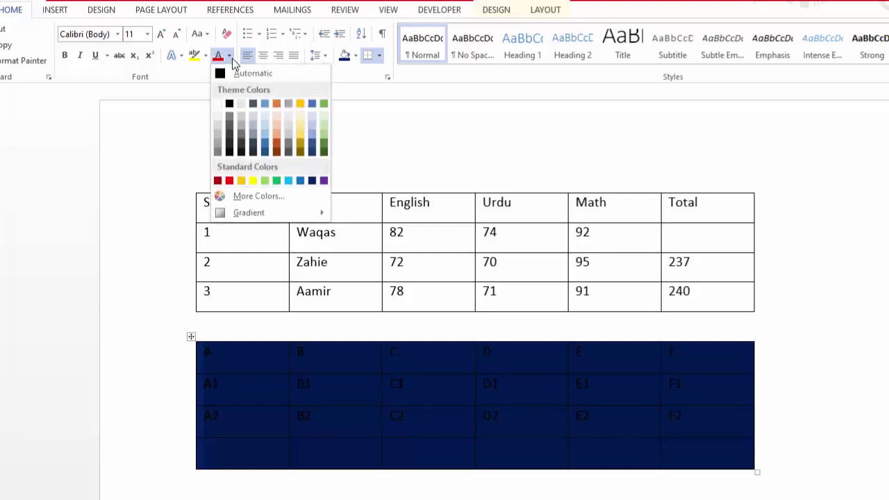
pyautogui.click(217, 104)
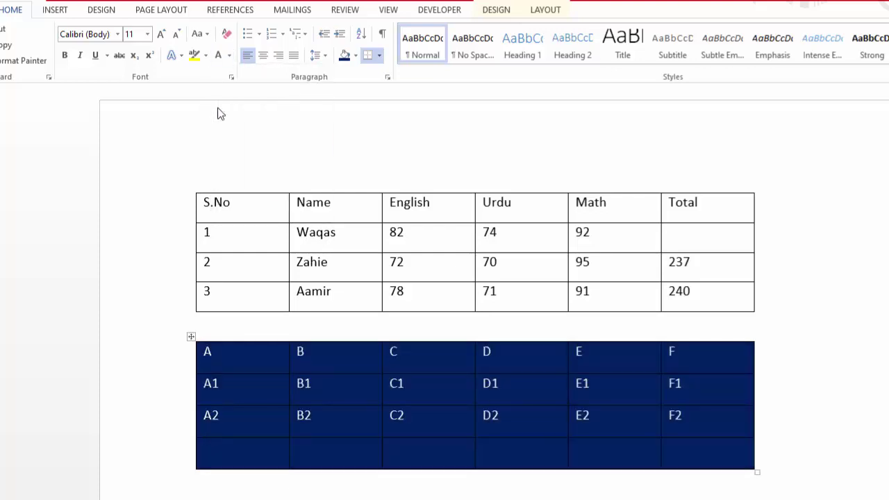
pyautogui.click(162, 37)
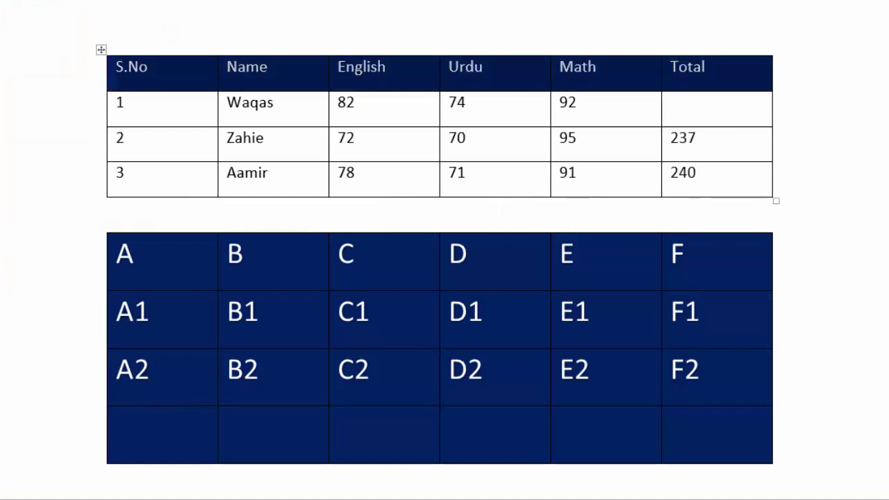
# - Enlarge the marks table's header row text to 18 pt, and make it underlined and bold
pyautogui.hotkey('ctrl', 'shift', '.')
pyautogui.hotkey('ctrl', 'shift', '.')
pyautogui.hotkey('ctrl', 'shift', '.')
pyautogui.hotkey('ctrl', 'u')
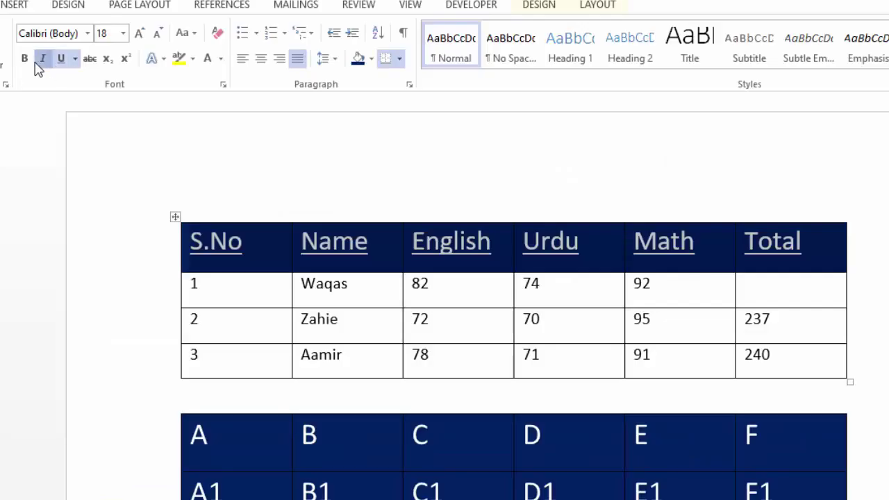
pyautogui.click(42, 59)
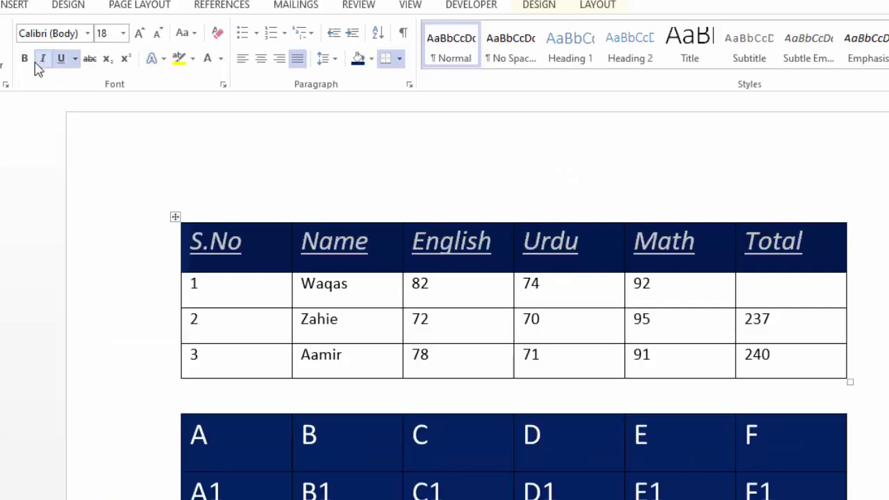
pyautogui.click(42, 59)
pyautogui.click(23, 60)
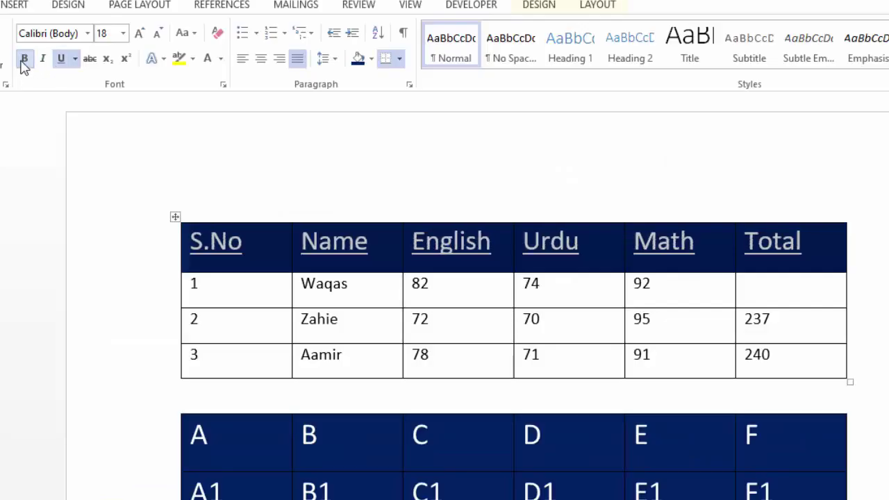
pyautogui.click(774, 298)
# - Delete the 237 from row 2's Total cell and clear the suggested SUM formula
pyautogui.moveTo(773, 316); pyautogui.dragTo(744, 316)
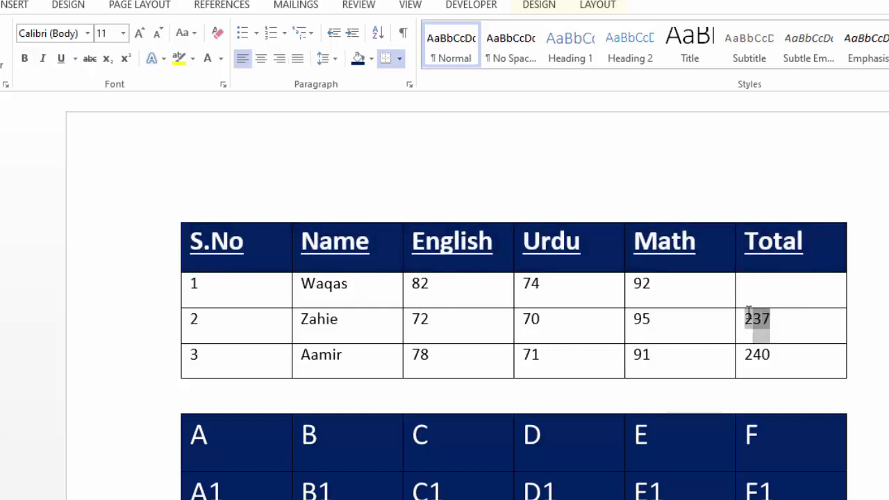
pyautogui.press('Delete')
pyautogui.click(459, 31)
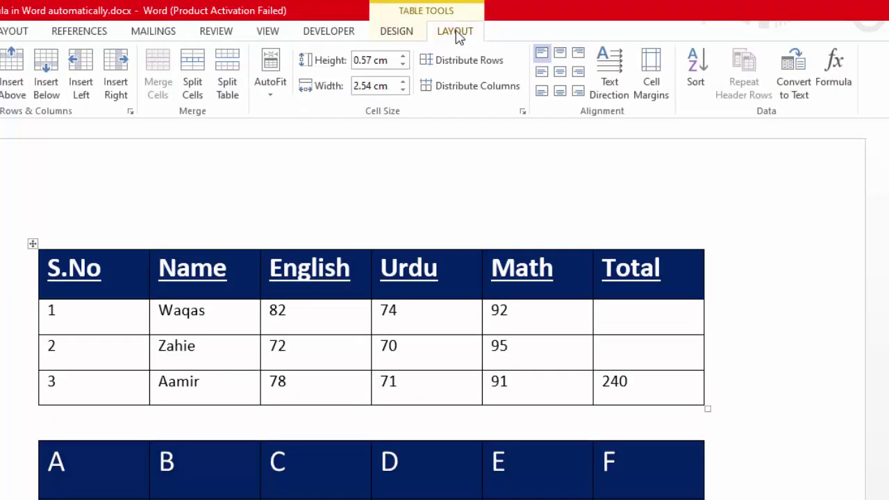
pyautogui.click(839, 80)
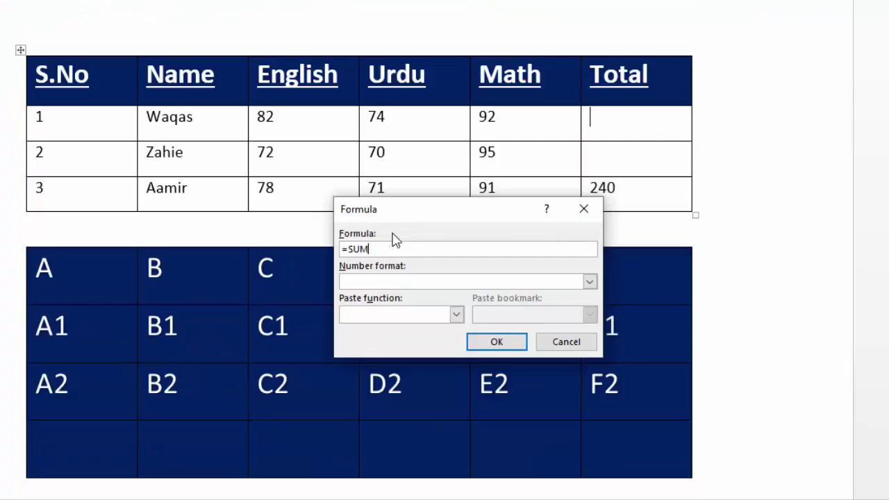
pyautogui.press('BackSpace')
pyautogui.press('BackSpace')
pyautogui.press('BackSpace')
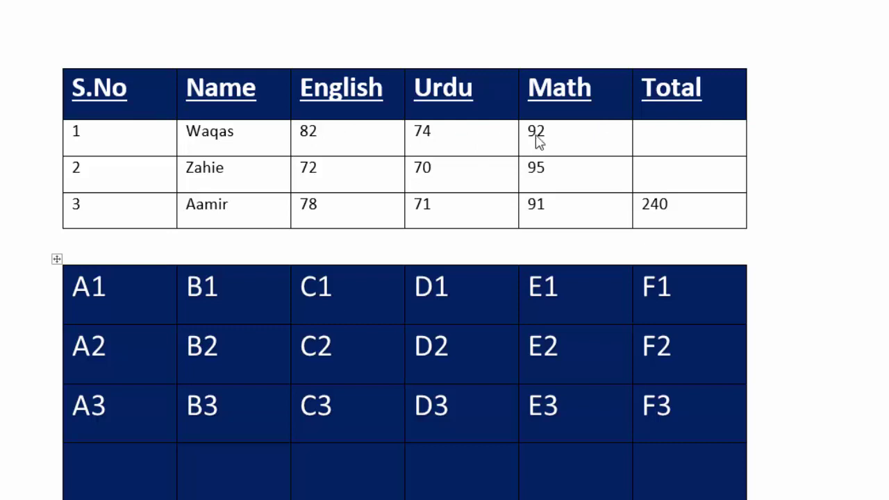
# - Replace SUM(LEFT) with =c2+d2 in row 1's Total cell, giving 156
pyautogui.doubleClick(659, 138)
pyautogui.click(658, 141)
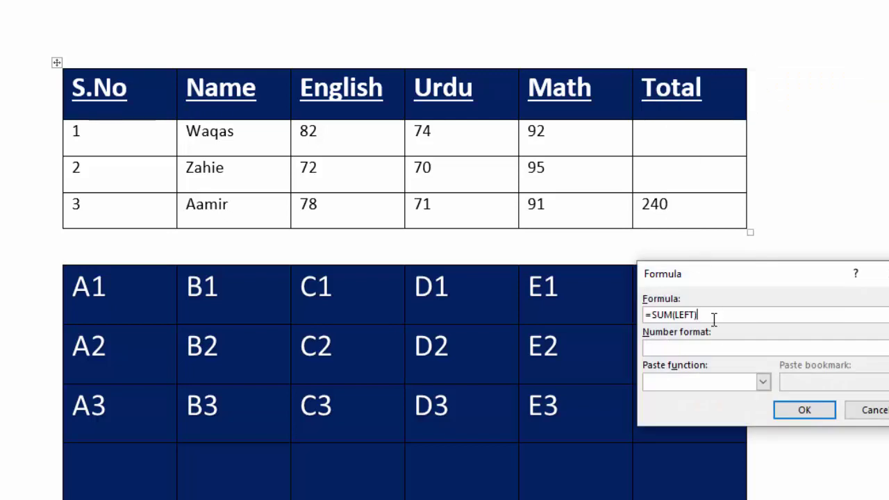
pyautogui.moveTo(714, 316); pyautogui.dragTo(650, 314)
pyautogui.press('BackSpace')
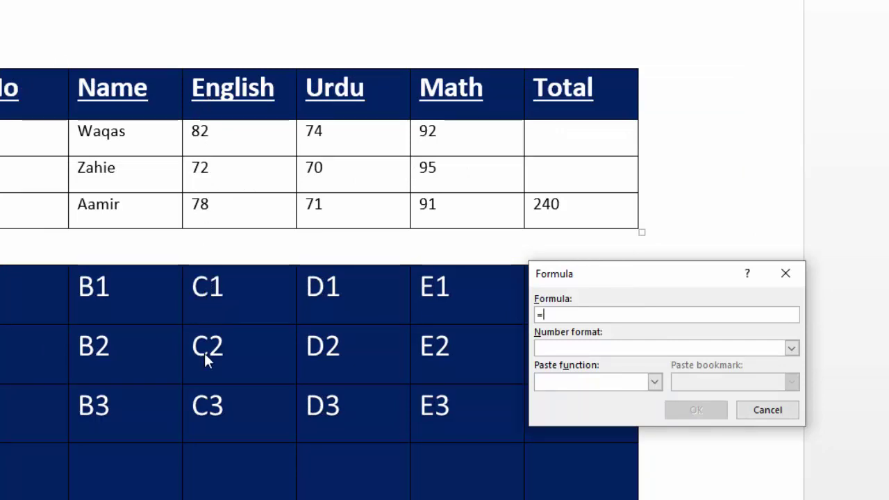
pyautogui.write('c2')
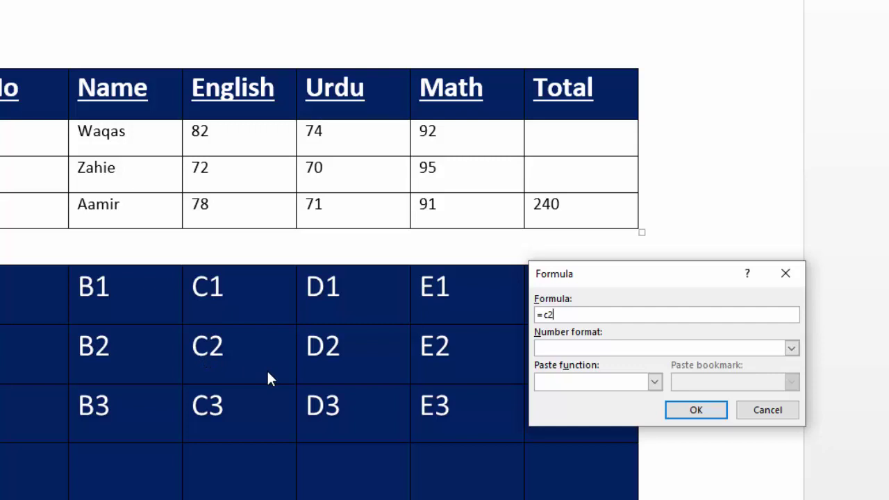
pyautogui.write('+d')
pyautogui.write('2')
pyautogui.click(695, 409)
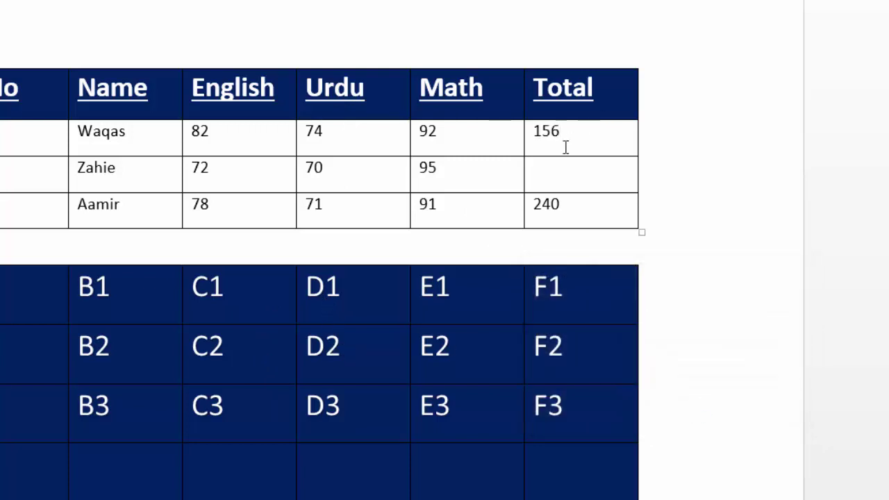
# - Redo row 1's Total with the formula =c2+d2+e2, giving 248
pyautogui.press('BackSpace')
pyautogui.press('BackSpace')
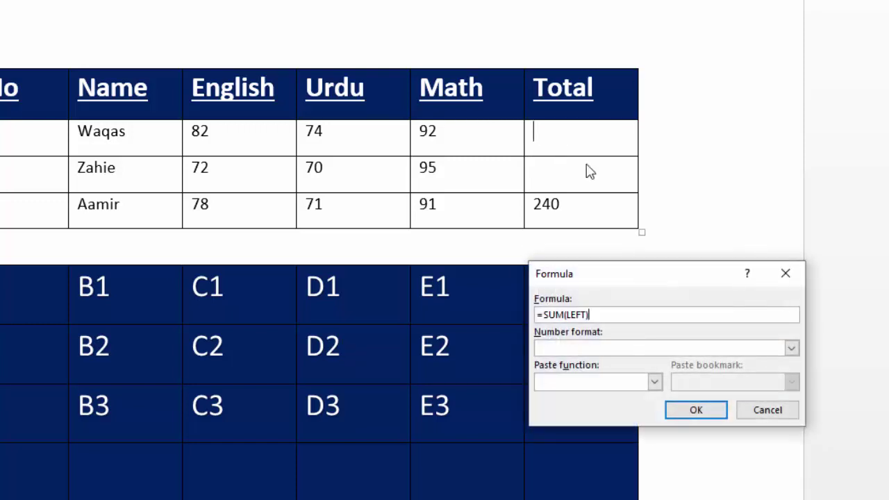
pyautogui.press('BackSpace')
pyautogui.press('BackSpace')
pyautogui.press('BackSpace')
pyautogui.write('d2+')
pyautogui.write('e')
pyautogui.write('2')
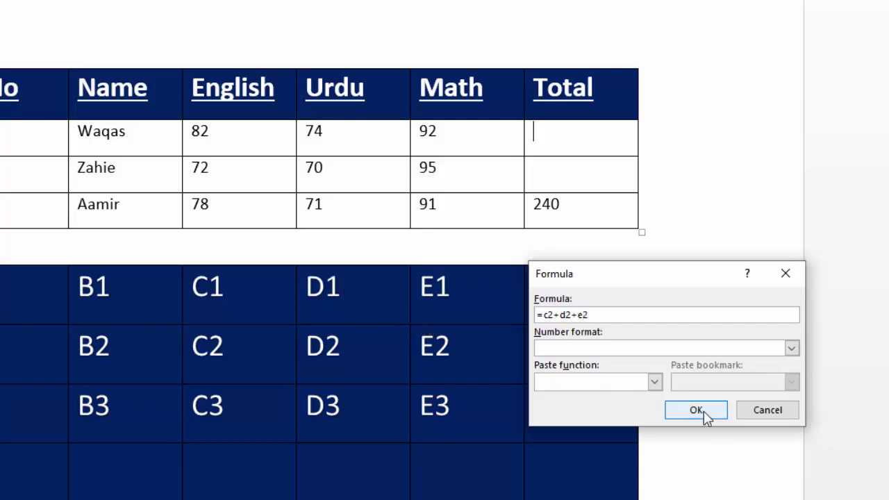
pyautogui.click(702, 414)
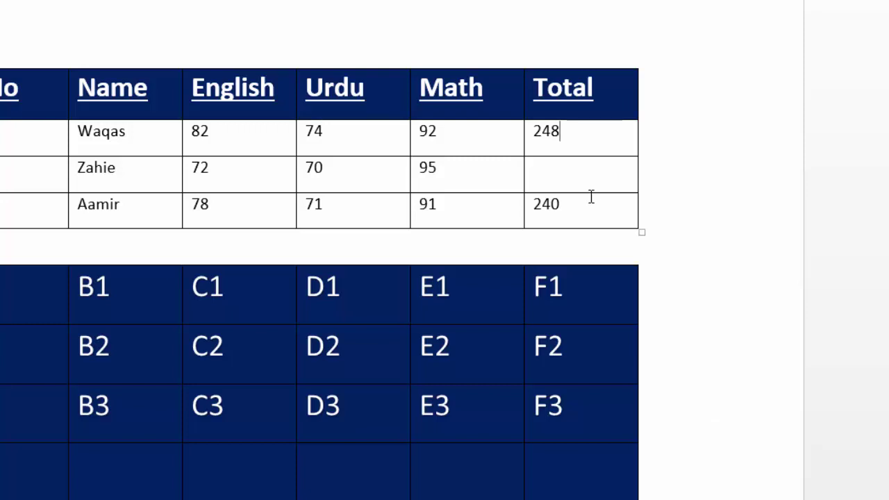
# - Clear row 1's 248 and compute =c3*d3 in row 2's Total cell
pyautogui.press('BackSpace')
pyautogui.press('BackSpace')
pyautogui.click(576, 185)
pyautogui.write('=')
pyautogui.press('BackSpace')
pyautogui.write('=')
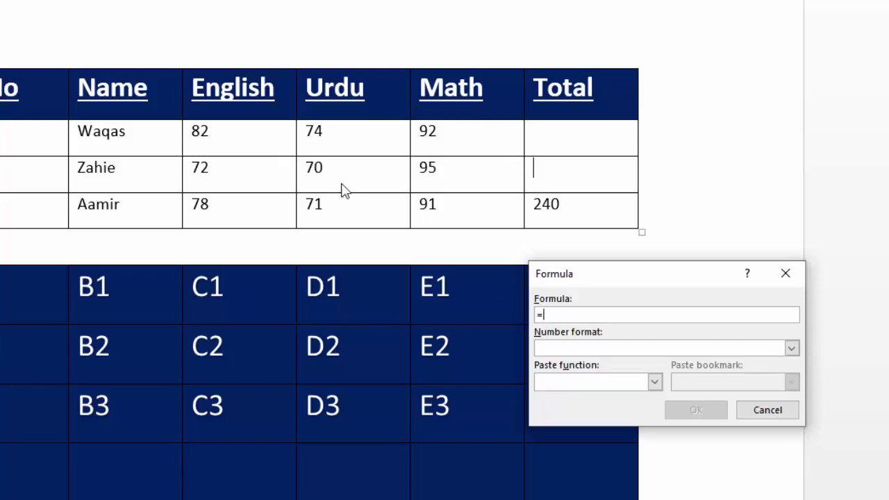
pyautogui.write('c3*')
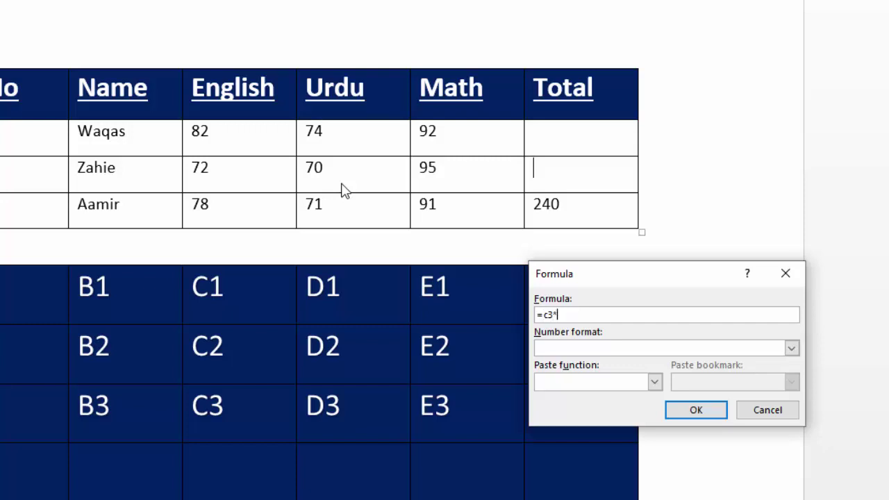
pyautogui.write('d3')
pyautogui.click(693, 411)
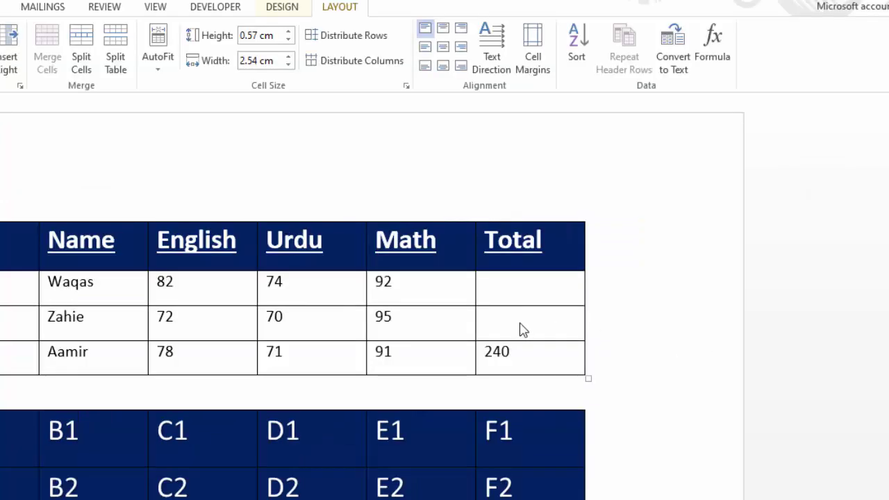
# - Compute =c2/d2 in row 1's Total cell, showing 1.11, then delete the result
pyautogui.click(511, 295)
pyautogui.click(726, 52)
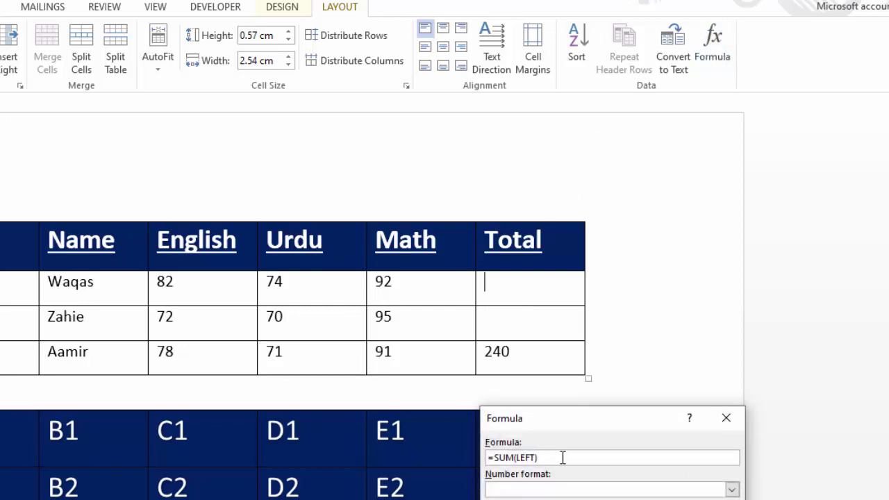
pyautogui.moveTo(562, 457); pyautogui.dragTo(339, 469)
pyautogui.write('=')
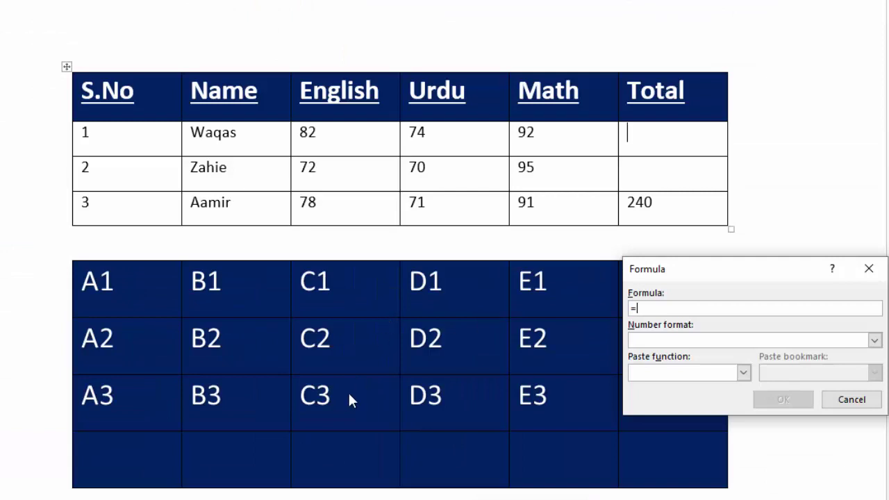
pyautogui.write('c2/d')
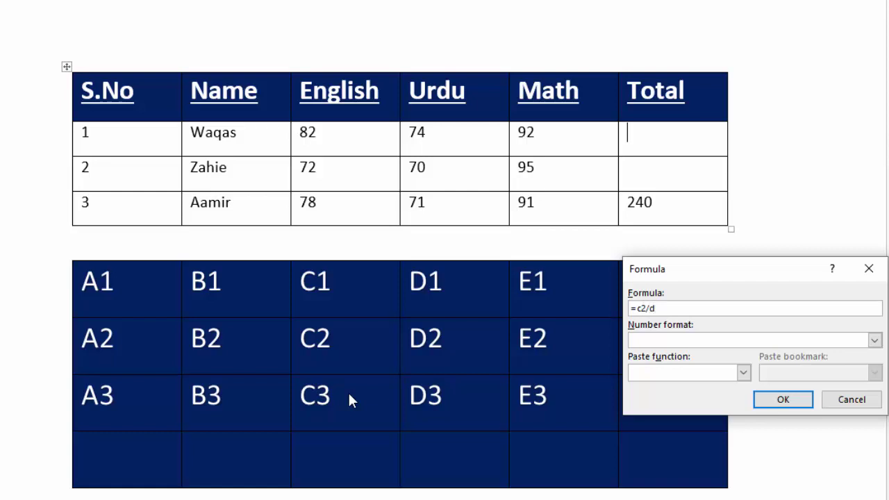
pyautogui.write('2')
pyautogui.click(774, 404)
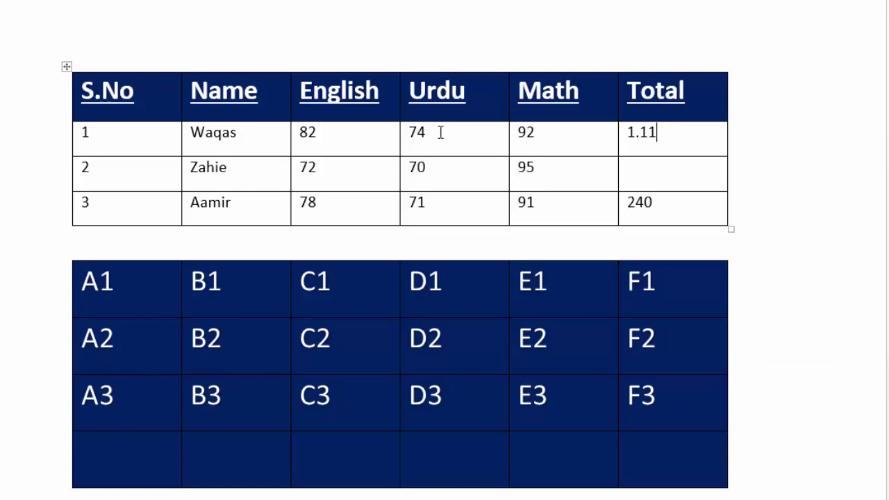
pyautogui.press('BackSpace')
pyautogui.press('BackSpace')
# - Insert a new empty column before the Total column
pyautogui.click(725, 71)
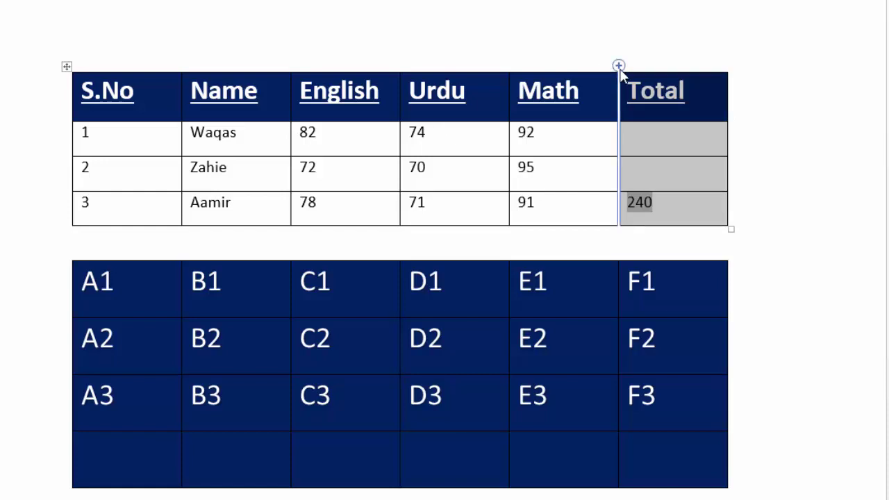
pyautogui.click(619, 66)
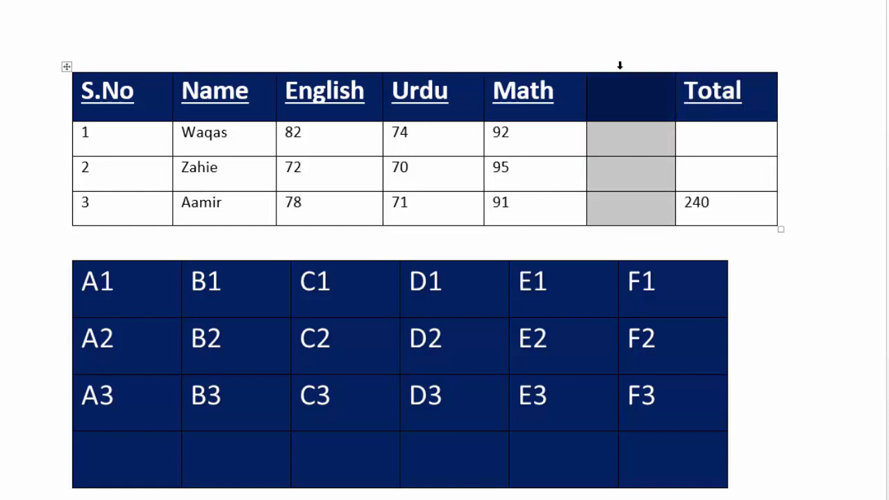
pyautogui.click(627, 127)
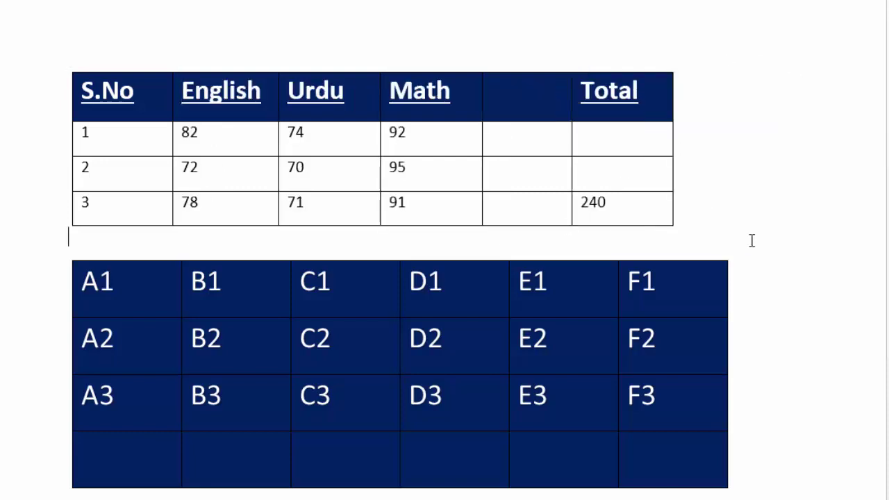
# - Restore the Name column with redo and add a blank row below the last row
pyautogui.hotkey('ctrl', 'y')
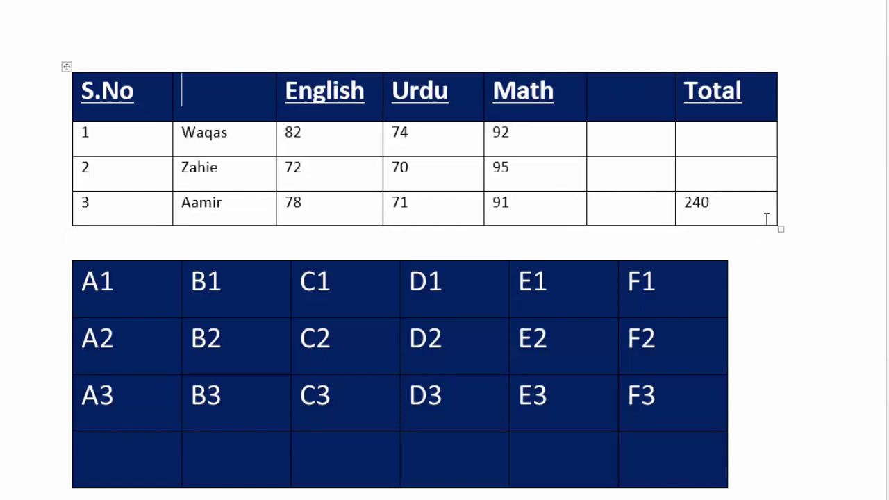
pyautogui.click(766, 218)
pyautogui.press('Tab')
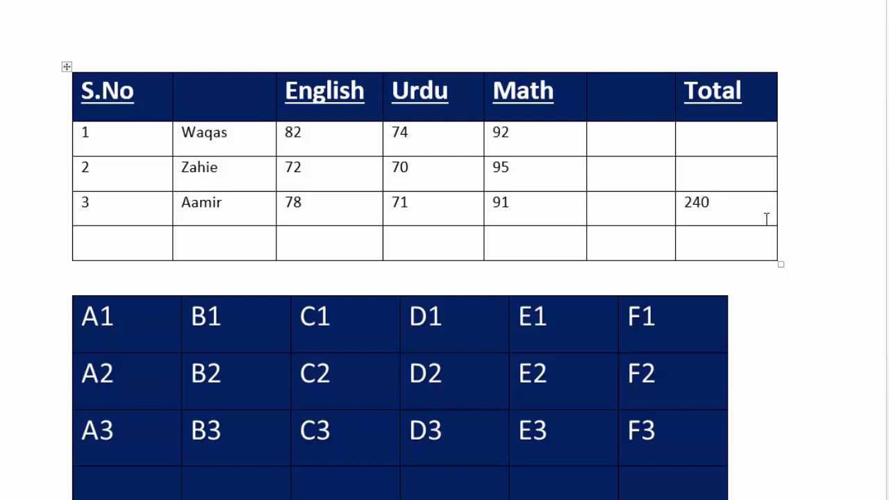